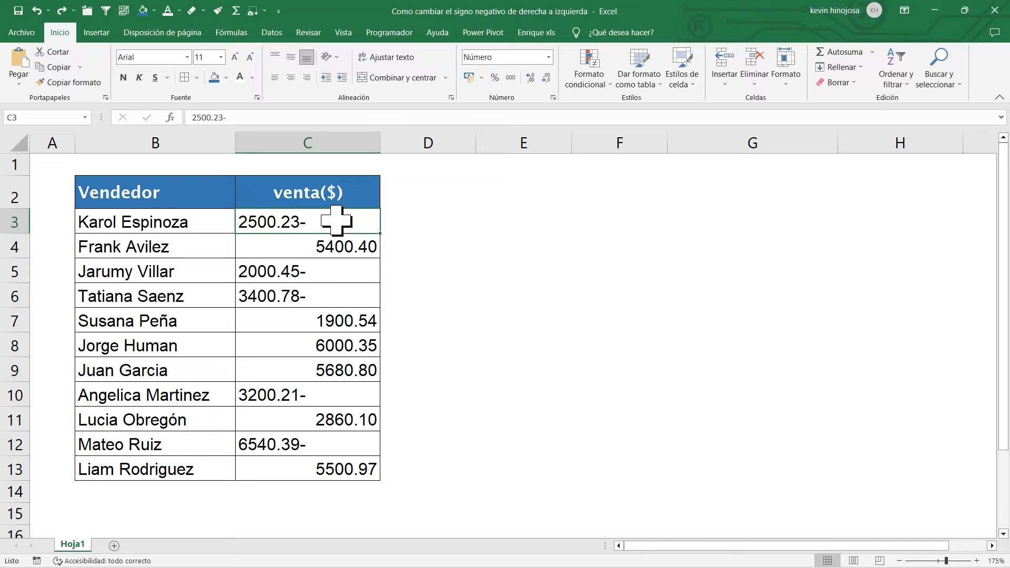
# Step: Run Text to Columns on the sales values in C3:C13 as delimited data with the tab separator
pyautogui.moveTo(336, 221); pyautogui.dragTo(334, 467)
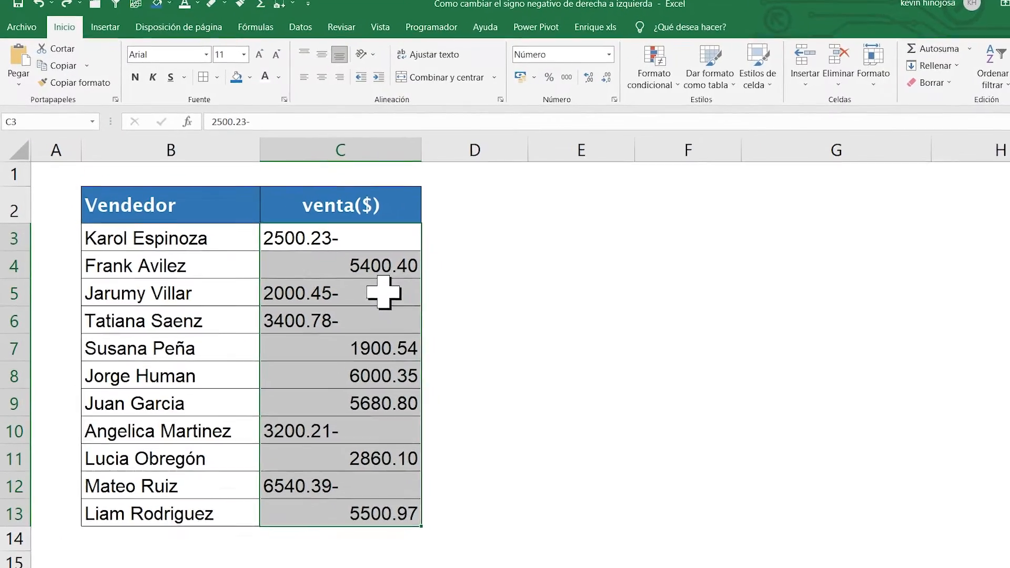
pyautogui.click(373, 15)
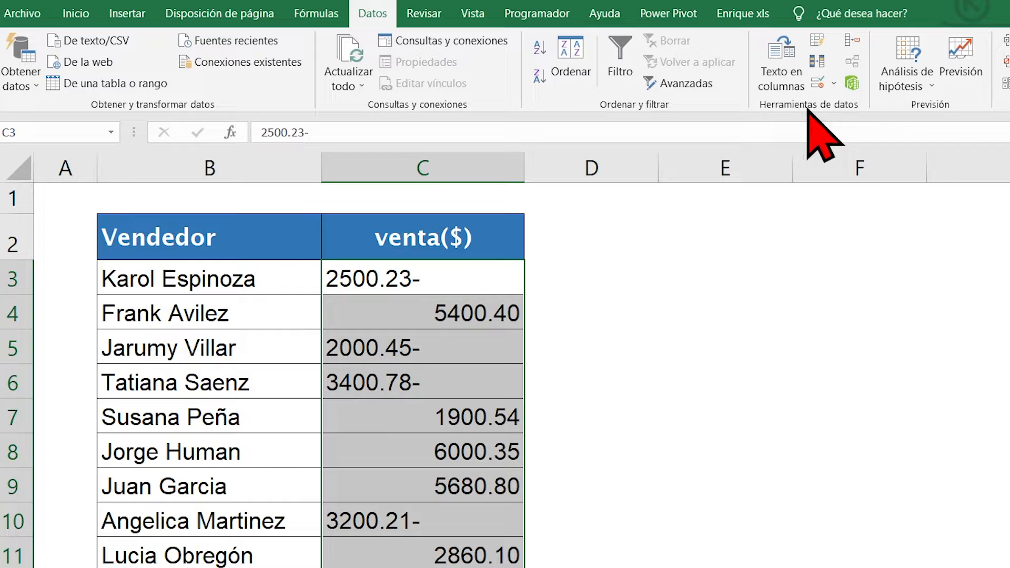
pyautogui.click(785, 73)
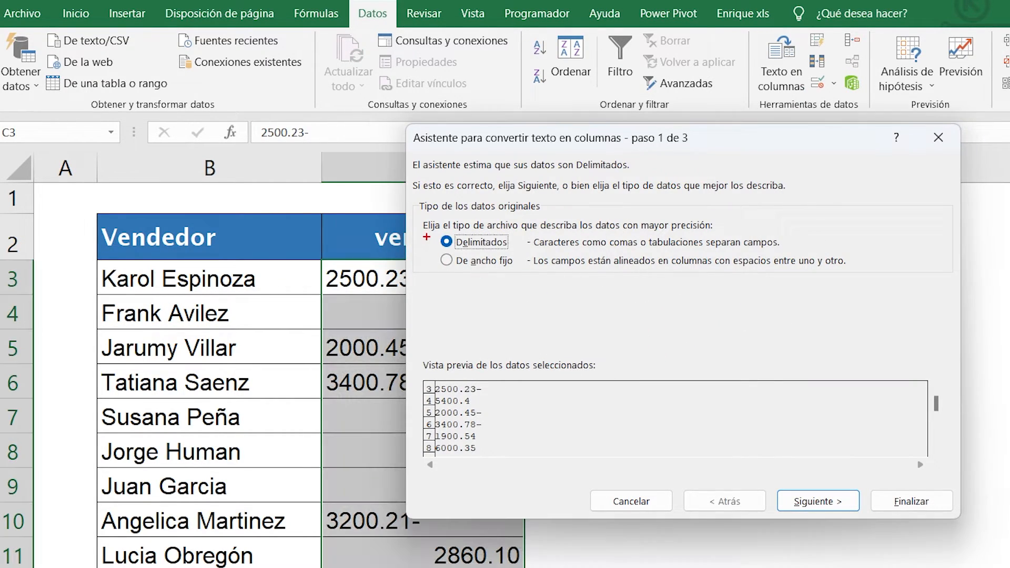
pyautogui.moveTo(431, 230)
pyautogui.mouseDown()
pyautogui.moveTo(466, 243)
pyautogui.moveTo(674, 257)
pyautogui.moveTo(849, 255)
pyautogui.mouseUp()
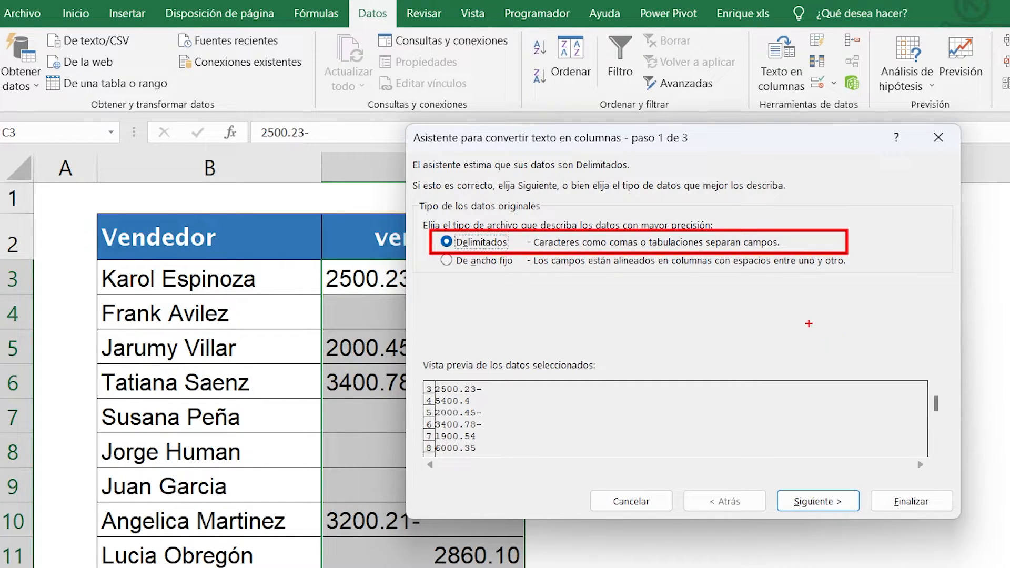
pyautogui.press('Escape')
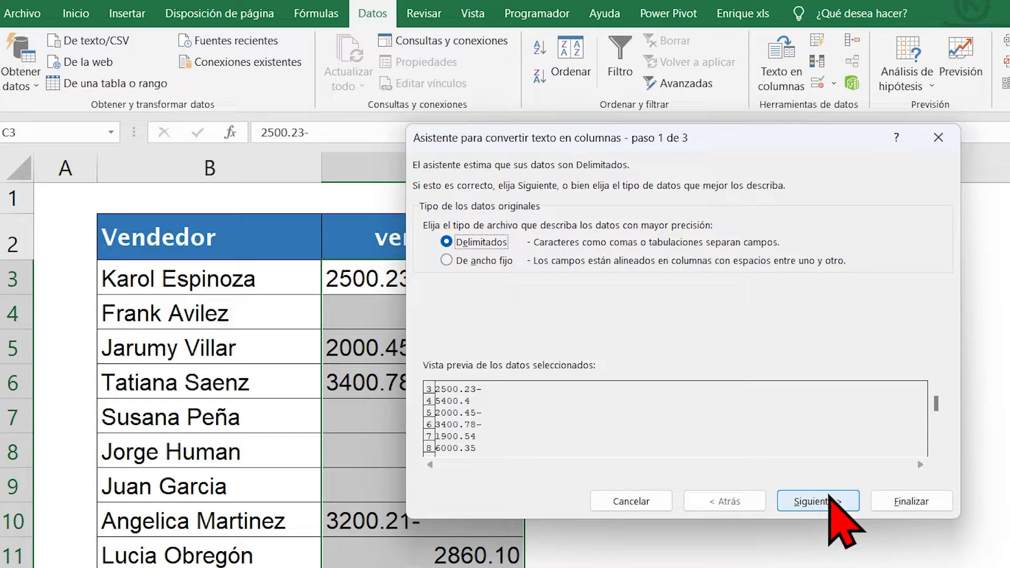
pyautogui.click(829, 500)
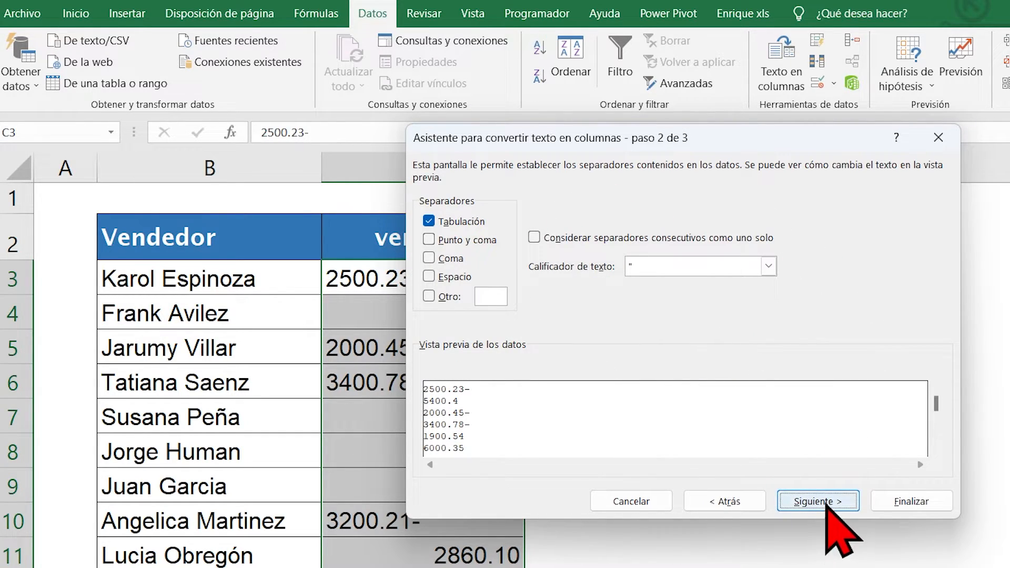
pyautogui.click(829, 500)
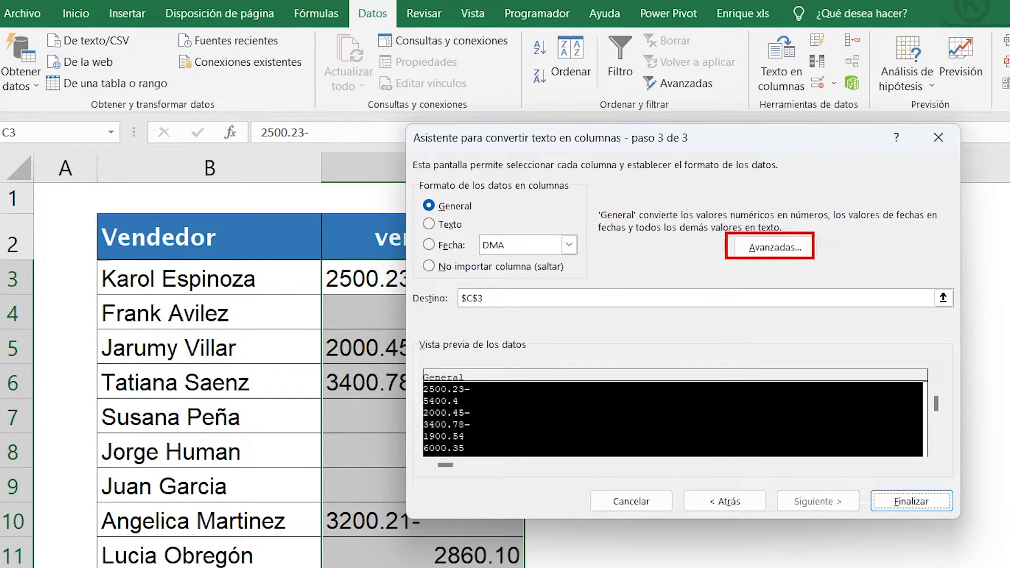
# Step: Complete the conversion in General format to $C$3, with trailing minus for negative numbers enabled in the advanced import settings
pyautogui.click(784, 252)
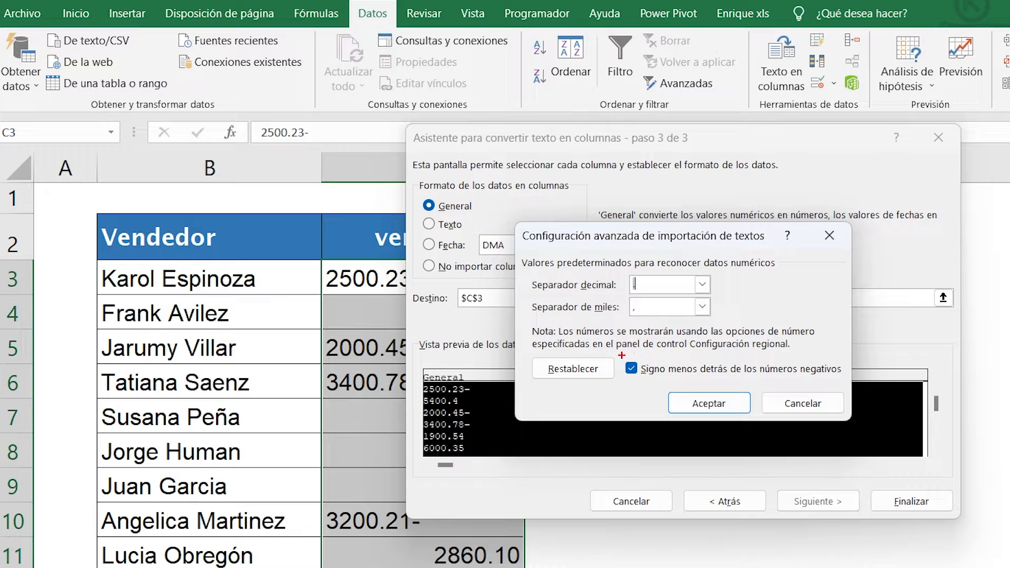
pyautogui.moveTo(619, 357)
pyautogui.mouseDown()
pyautogui.moveTo(639, 376)
pyautogui.moveTo(849, 389)
pyautogui.mouseUp()
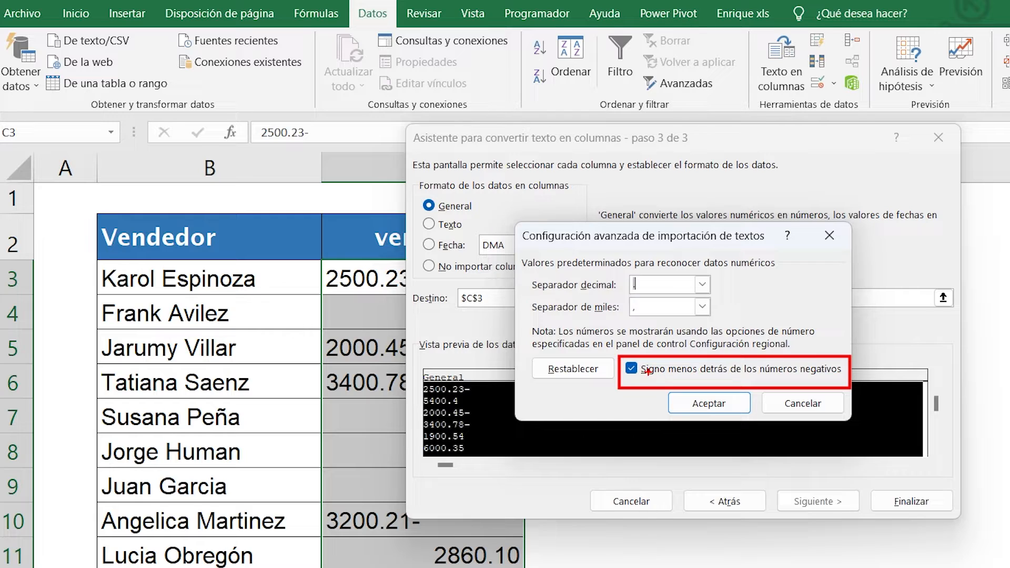
pyautogui.press('Escape')
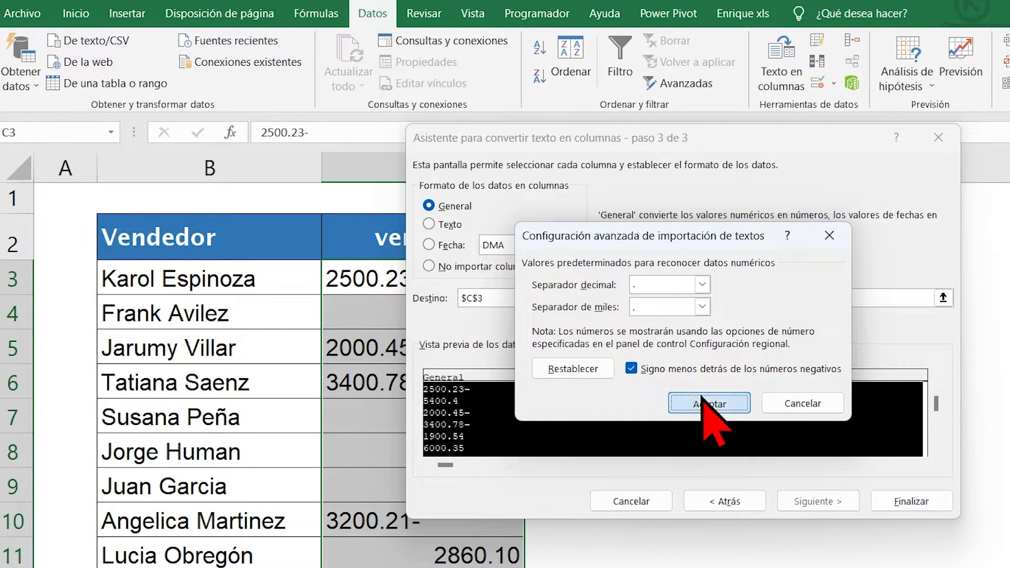
pyautogui.click(704, 403)
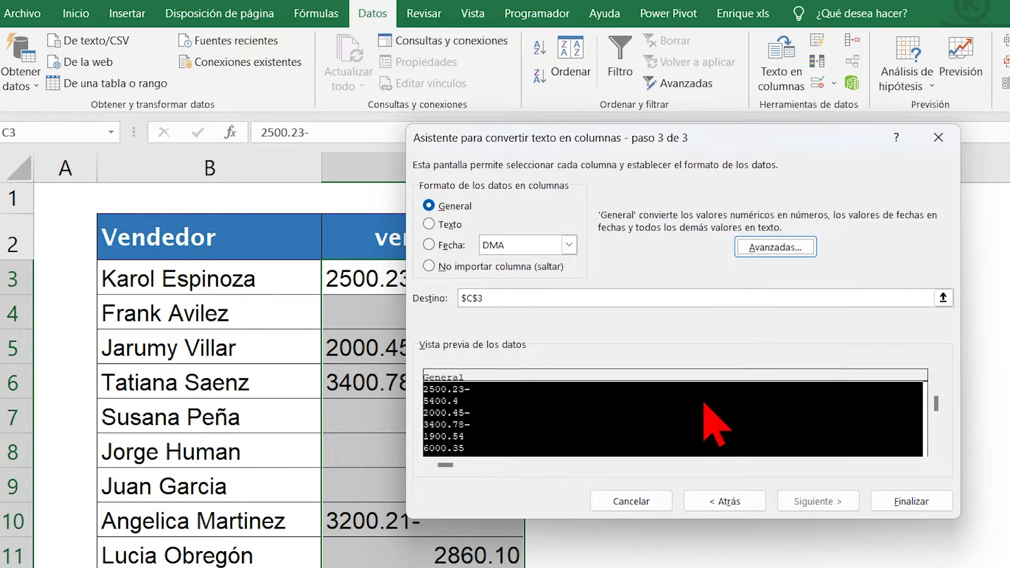
pyautogui.click(906, 501)
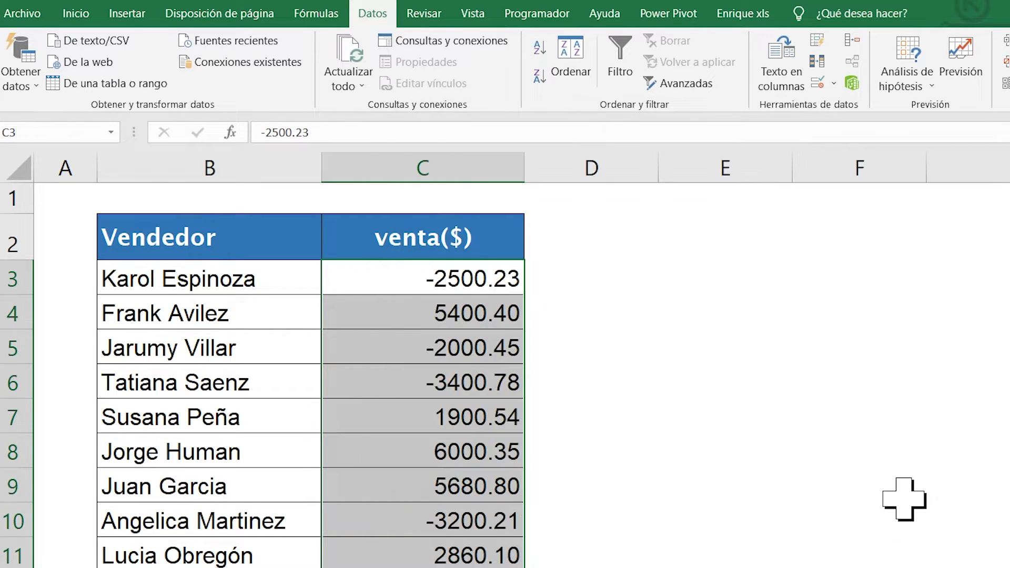
# Step: Check the converted sales values in cells C3 to C6
pyautogui.click(457, 284)
pyautogui.click(466, 315)
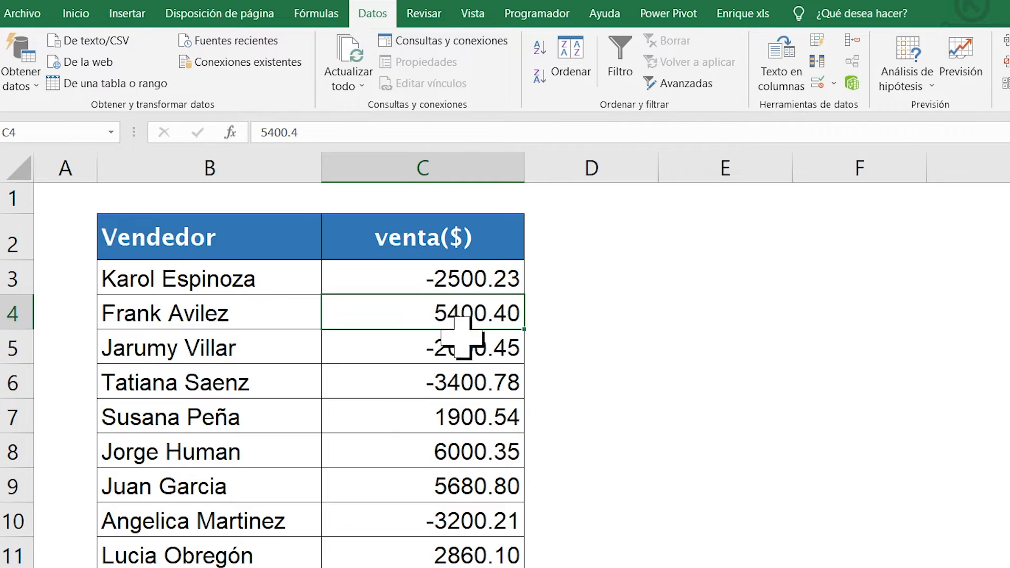
pyautogui.click(457, 347)
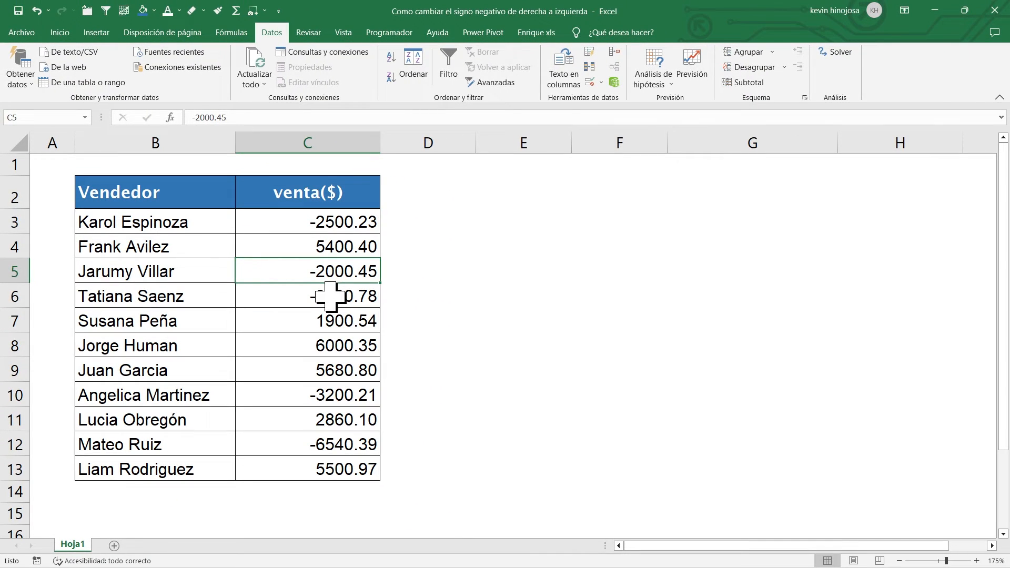
pyautogui.click(330, 298)
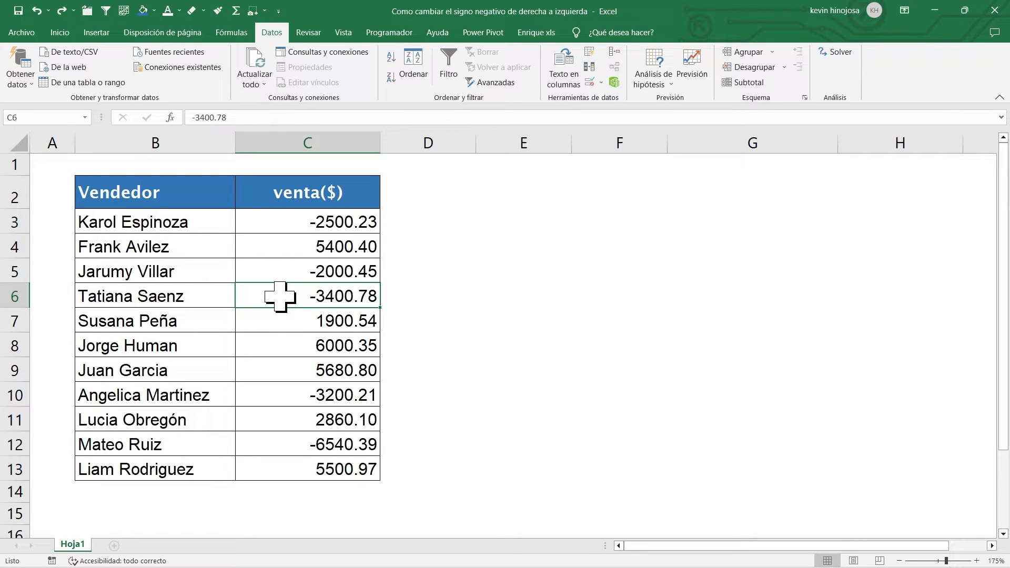
# Step: Undo the Text to Columns conversion and reselect the sales values in C3:C13
pyautogui.click(531, 141)
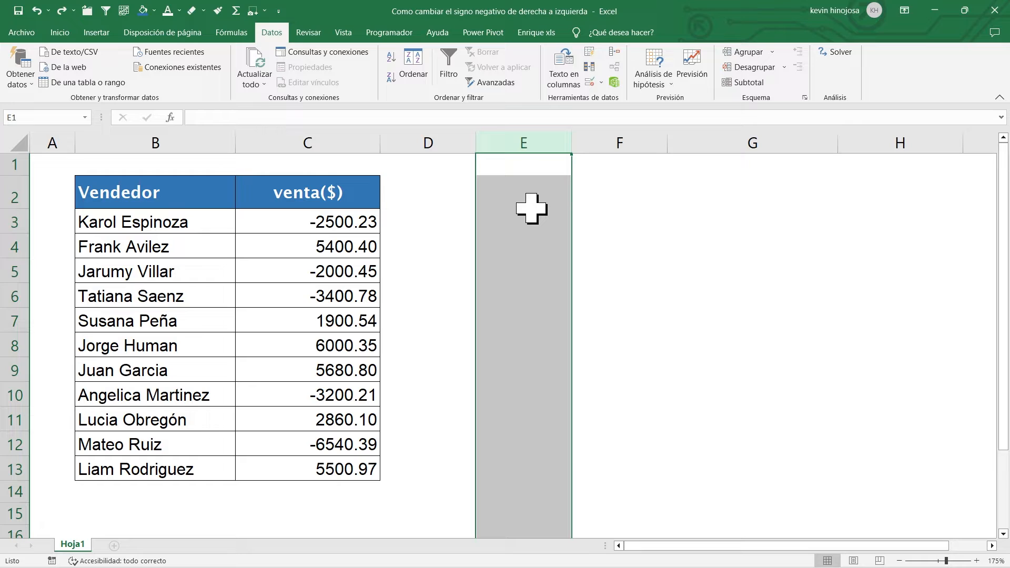
pyautogui.click(37, 10)
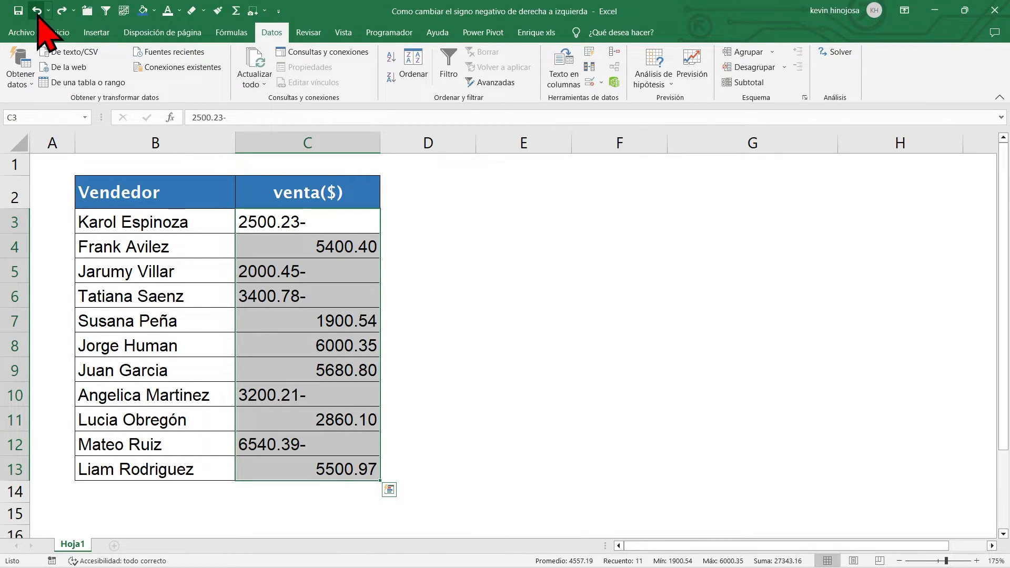
pyautogui.click(320, 223)
pyautogui.moveTo(322, 221); pyautogui.dragTo(346, 470)
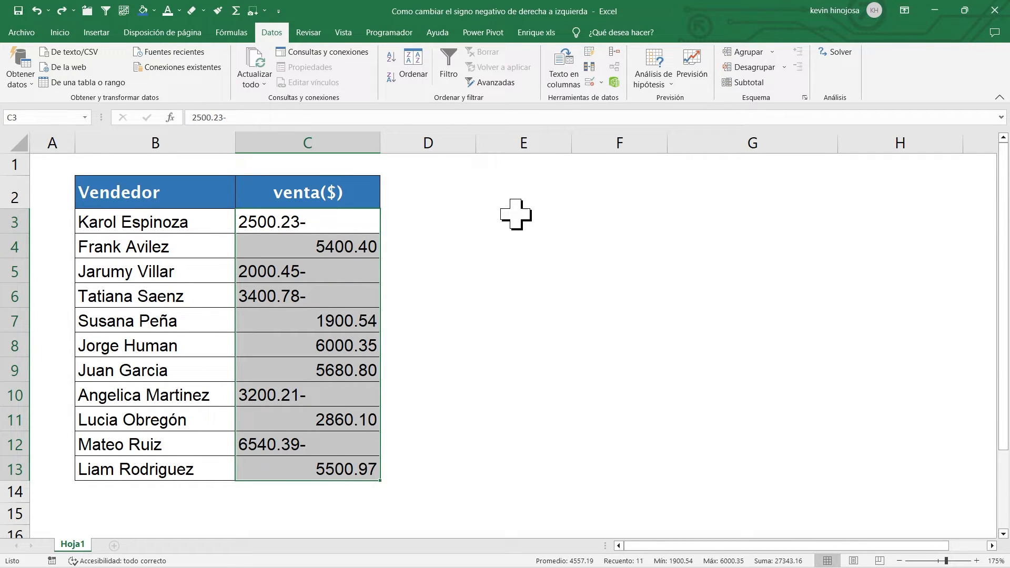
# Step: Begin an SI formula in cell E3 with its opening parenthesis
pyautogui.click(521, 216)
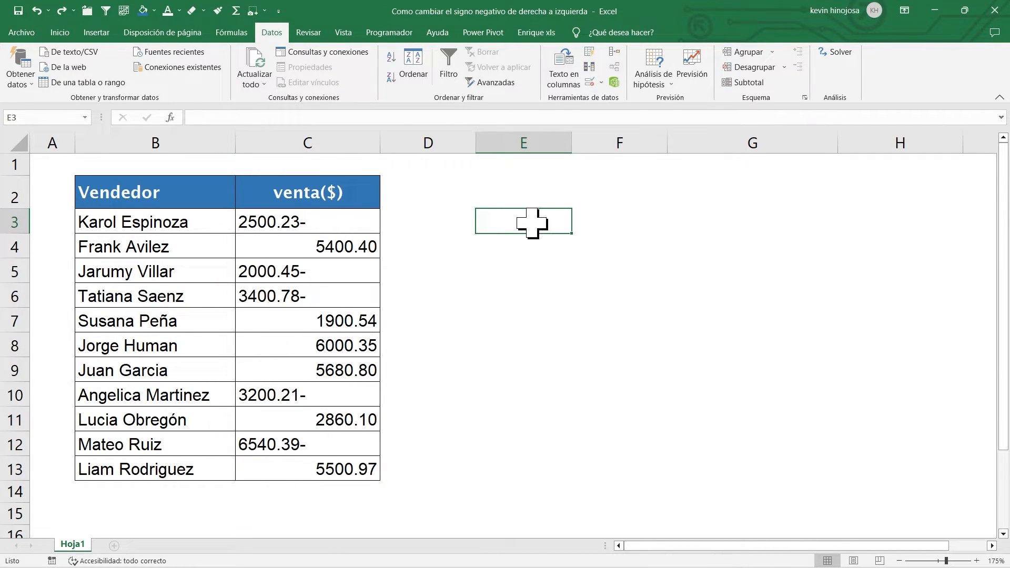
pyautogui.write('=')
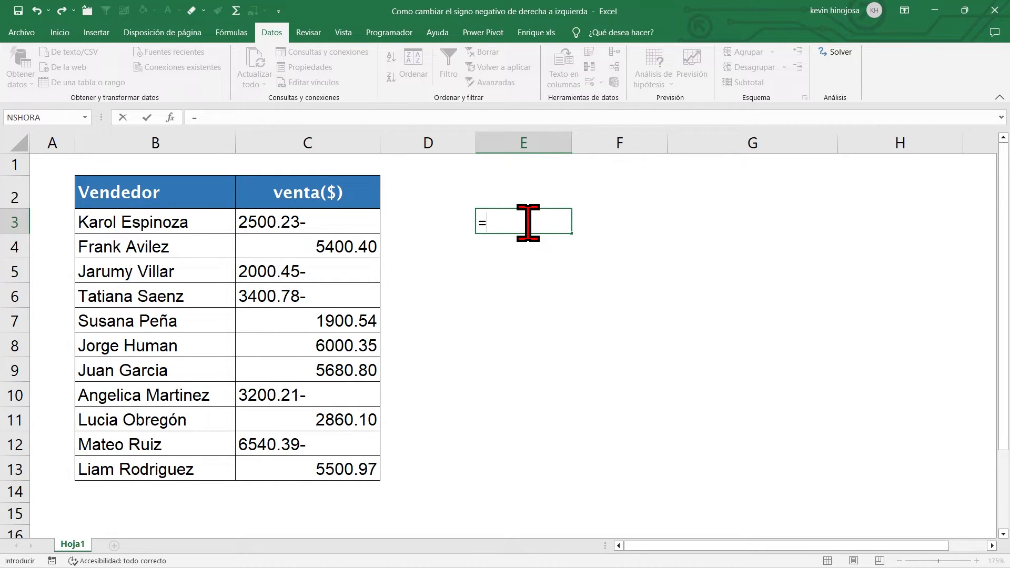
pyautogui.press('capslock')
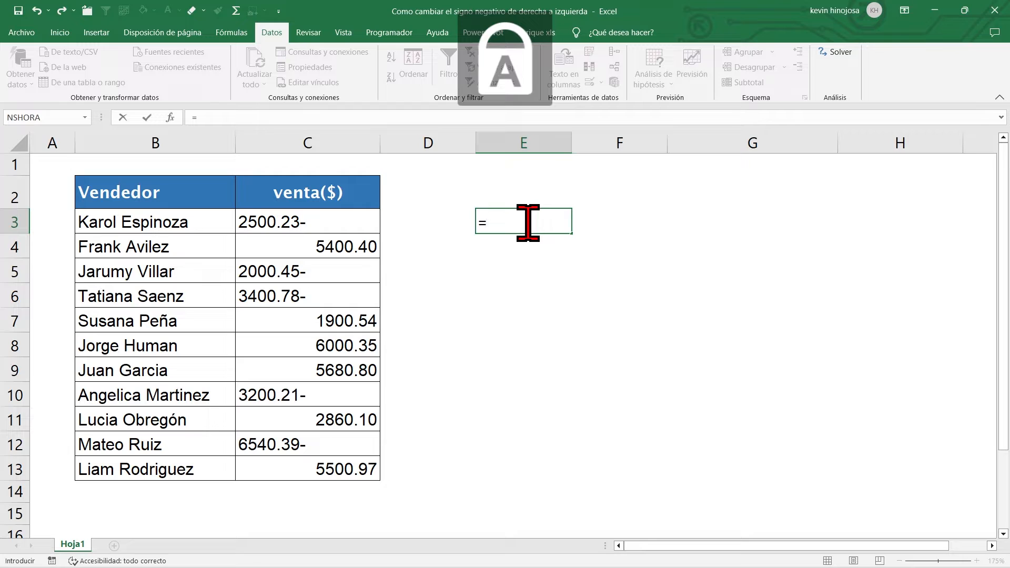
pyautogui.write('SI')
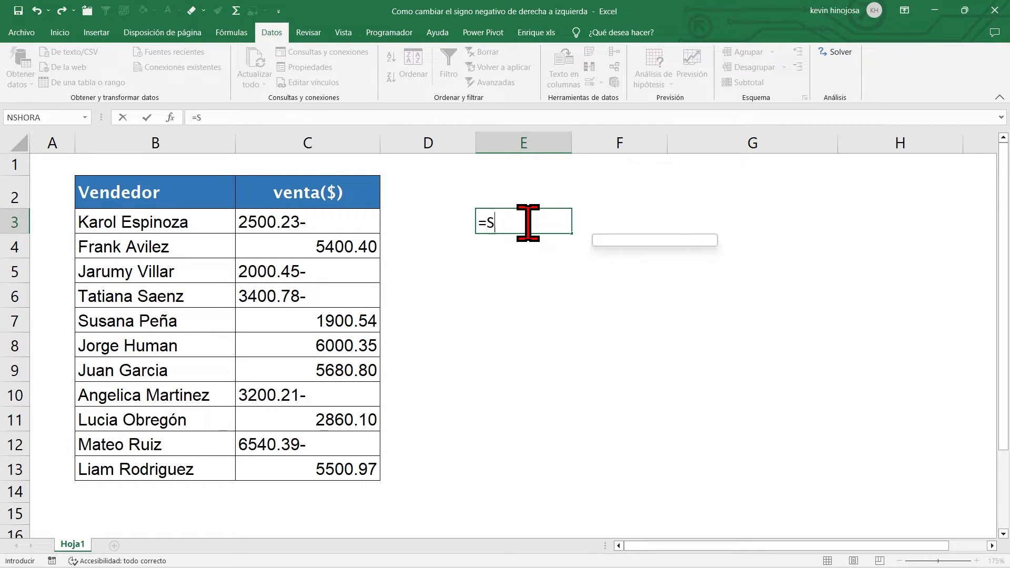
pyautogui.write('(')
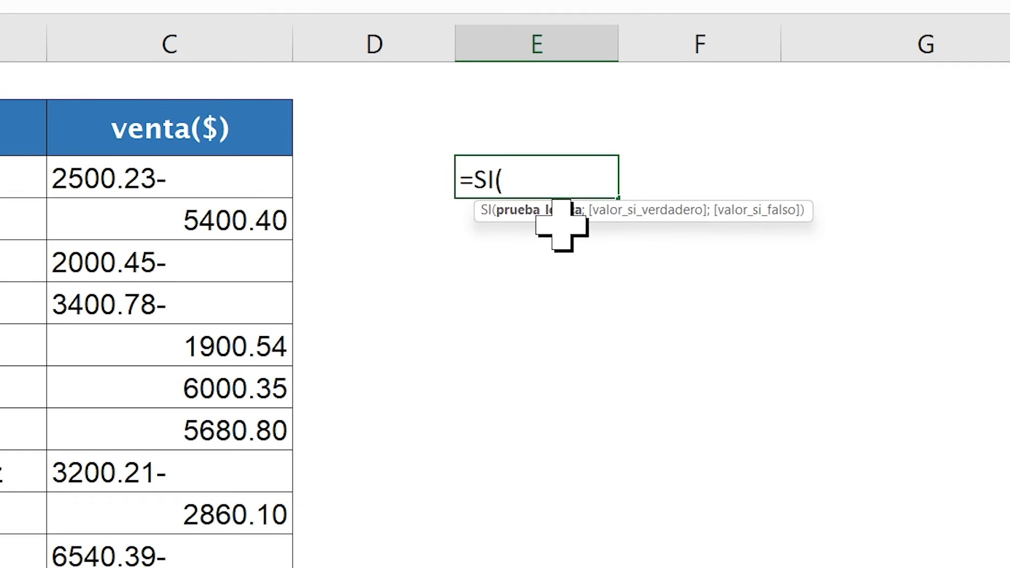
pyautogui.moveTo(555, 218); pyautogui.dragTo(552, 287)
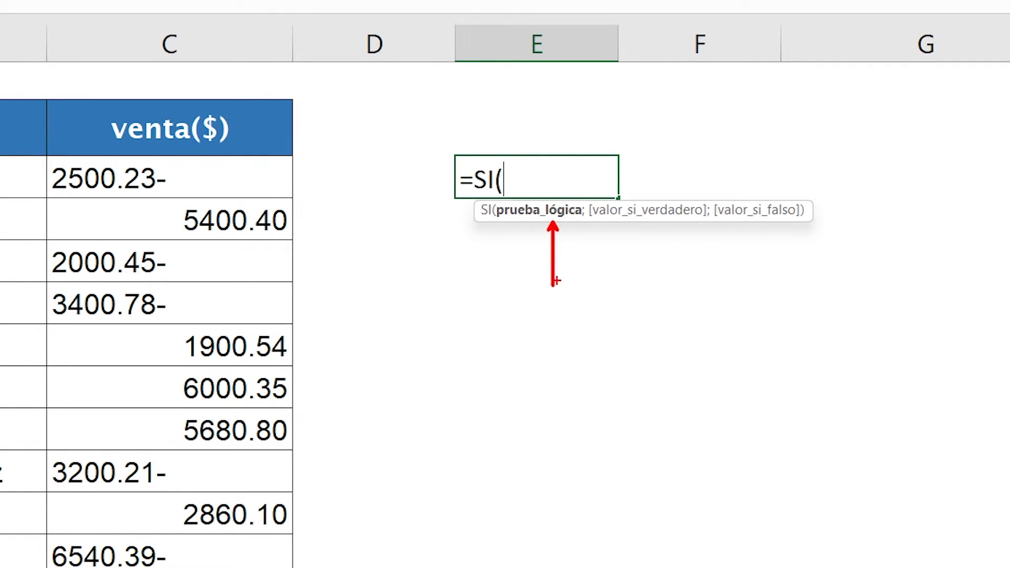
pyautogui.moveTo(659, 224); pyautogui.dragTo(659, 283)
pyautogui.moveTo(764, 213); pyautogui.dragTo(764, 276)
pyautogui.hotkey('ctrl', 'z')
pyautogui.hotkey('ctrl', 'z')
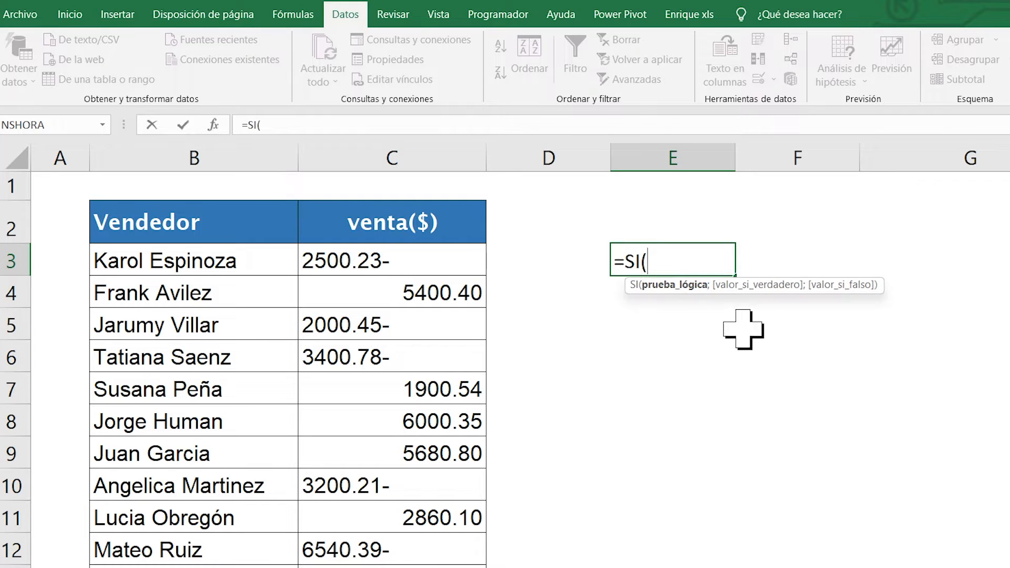
# Step: Enter DERECHA(C3;1)="-" as the logical test of the SI formula in E3
pyautogui.write('DERECHA')
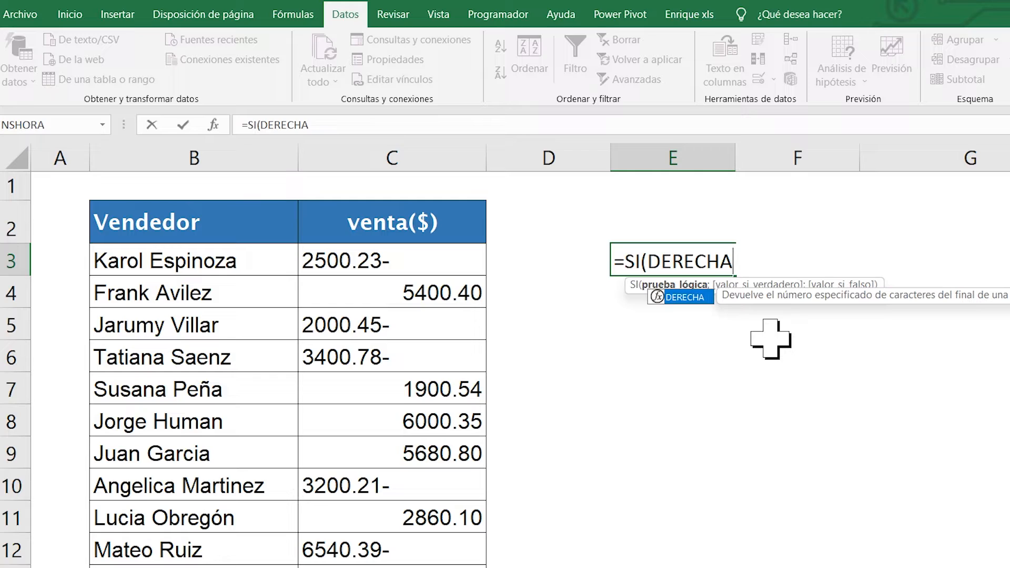
pyautogui.write('(')
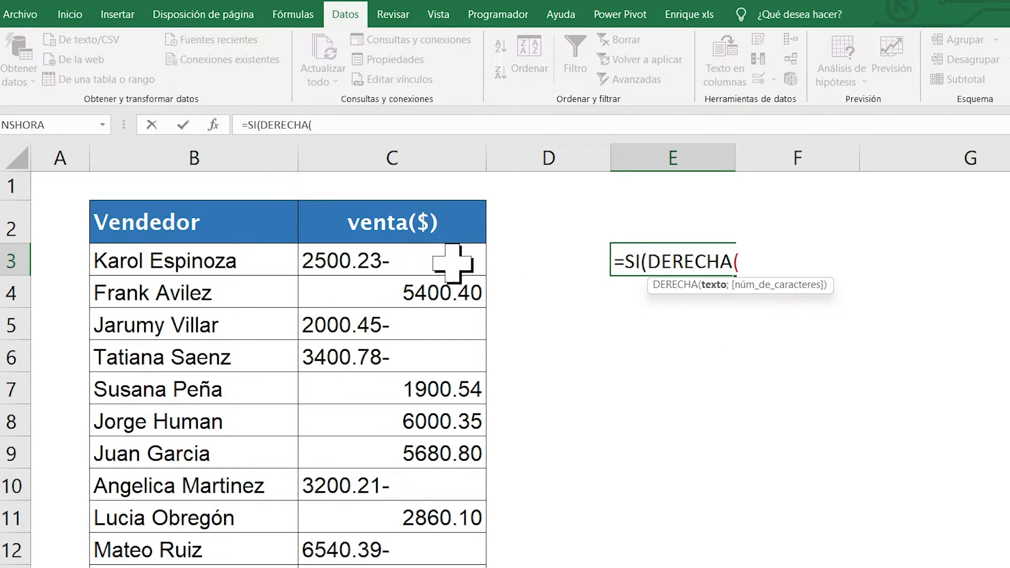
pyautogui.click(428, 266)
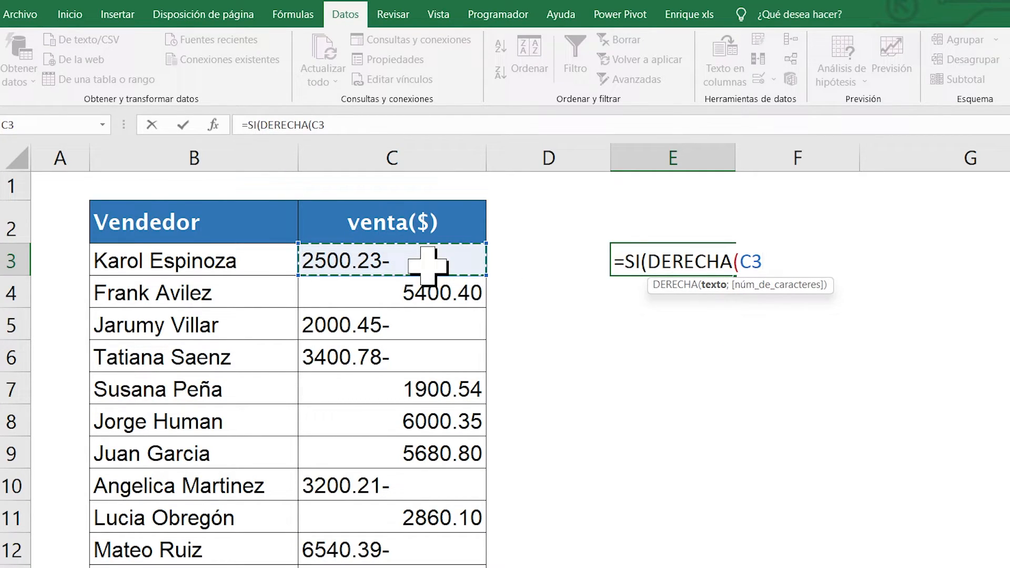
pyautogui.write(';')
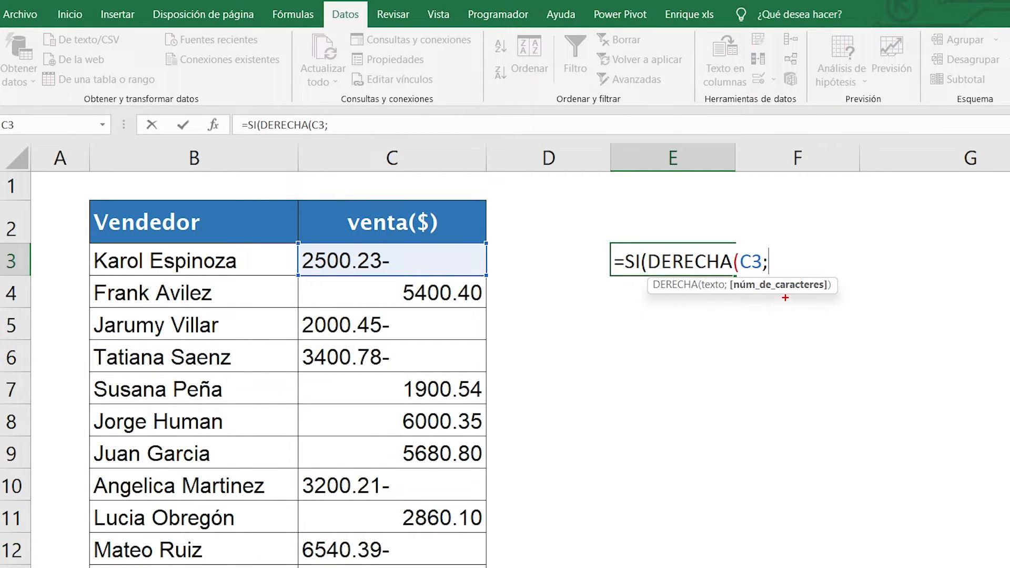
pyautogui.moveTo(785, 295); pyautogui.dragTo(786, 349)
pyautogui.press('Escape')
pyautogui.write('1)')
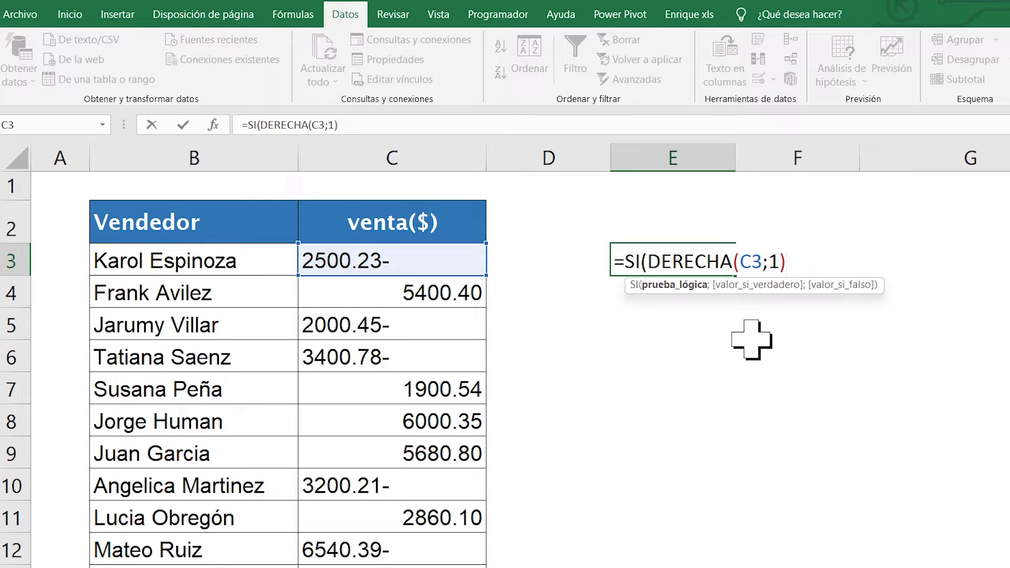
pyautogui.write('="-"')
# Step: Review the DERECHA(C3;1)="-" logical test in E3 and add the separator that starts the value-if-true argument
pyautogui.moveTo(833, 261); pyautogui.dragTo(650, 263)
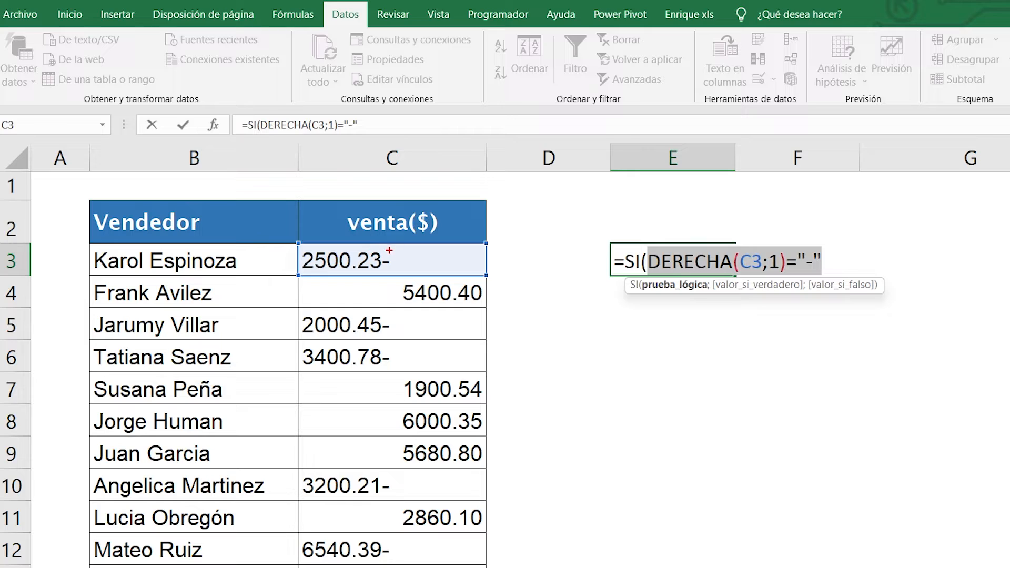
pyautogui.moveTo(389, 250); pyautogui.dragTo(390, 184)
pyautogui.click(838, 255)
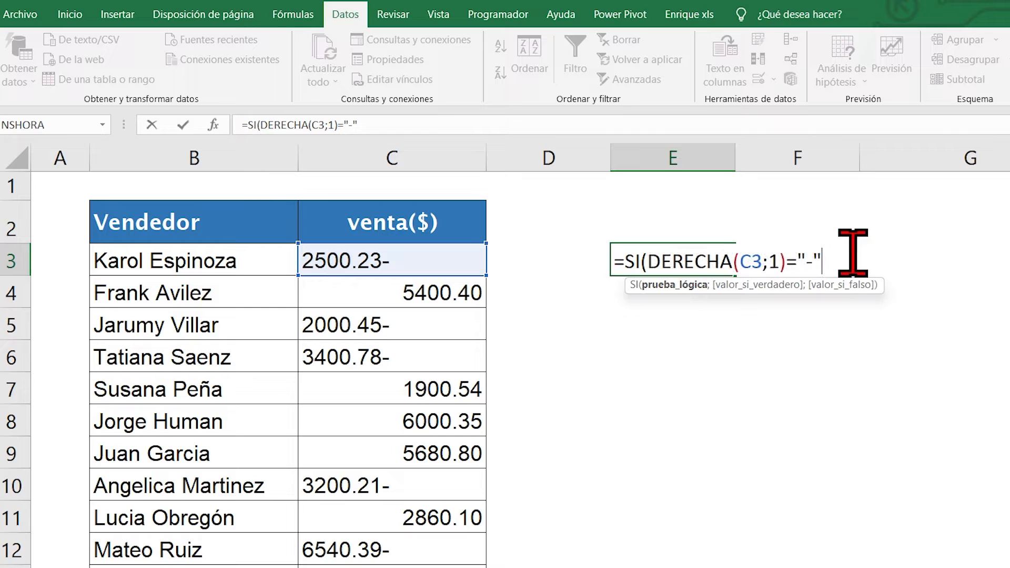
pyautogui.write(';')
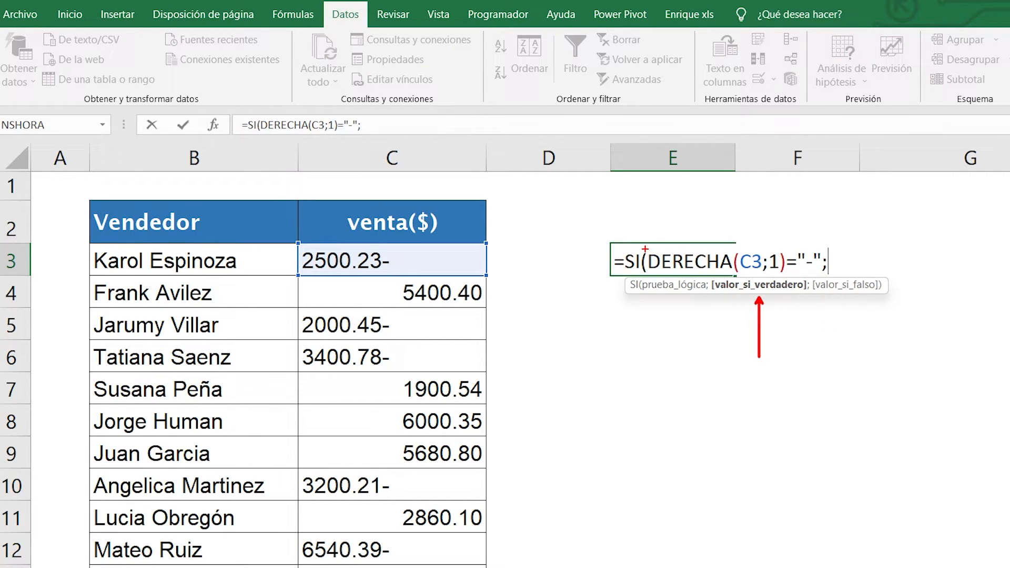
pyautogui.moveTo(645, 249)
pyautogui.mouseDown()
pyautogui.moveTo(708, 274)
pyautogui.moveTo(825, 274)
pyautogui.mouseUp()
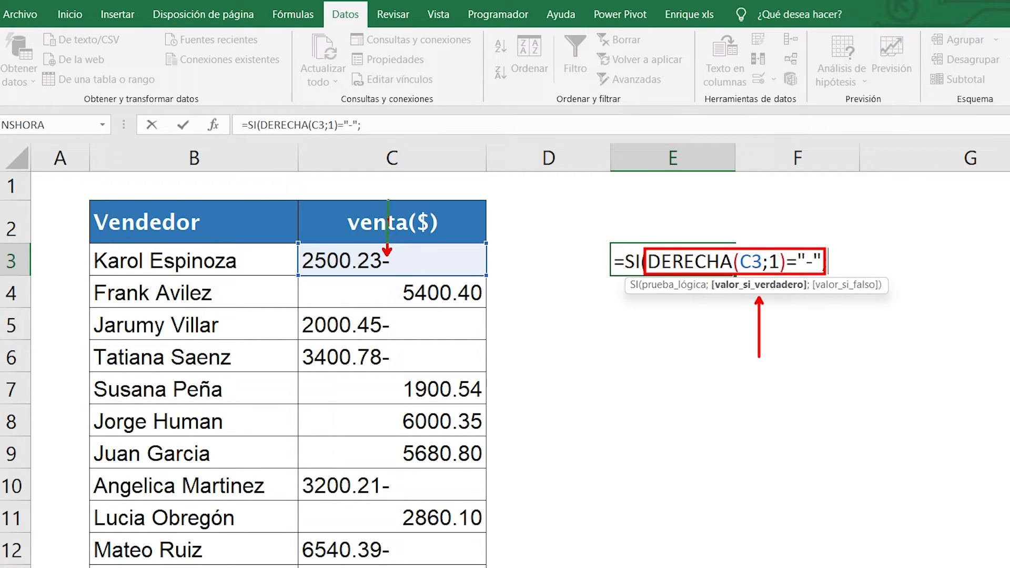
pyautogui.moveTo(388, 191); pyautogui.dragTo(387, 254)
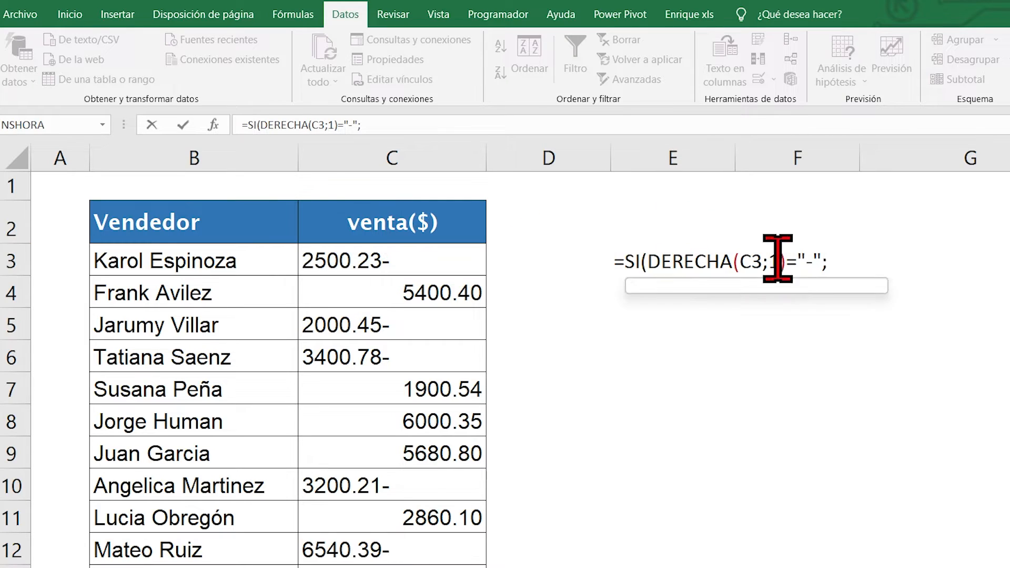
# Step: Start the value-if-true argument with a negated IZQUIERDA function that takes C3 as its text
pyautogui.write('-')
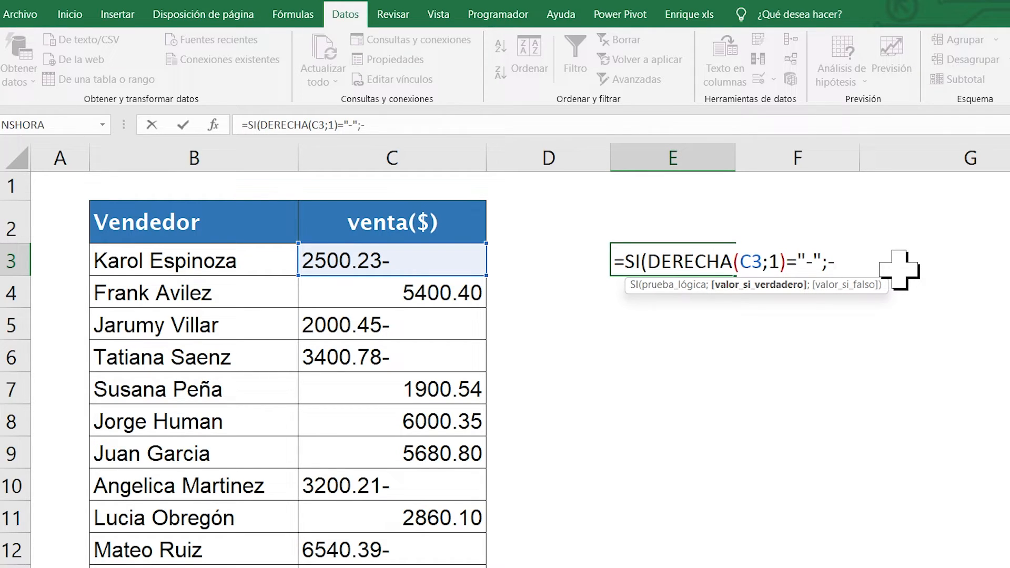
pyautogui.write('IZ')
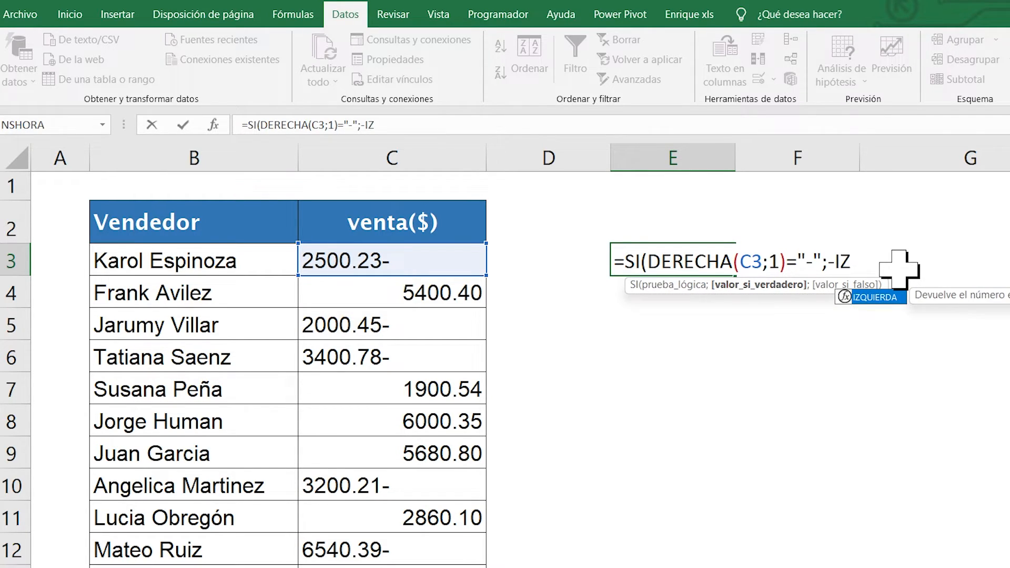
pyautogui.write('QUIERDA(')
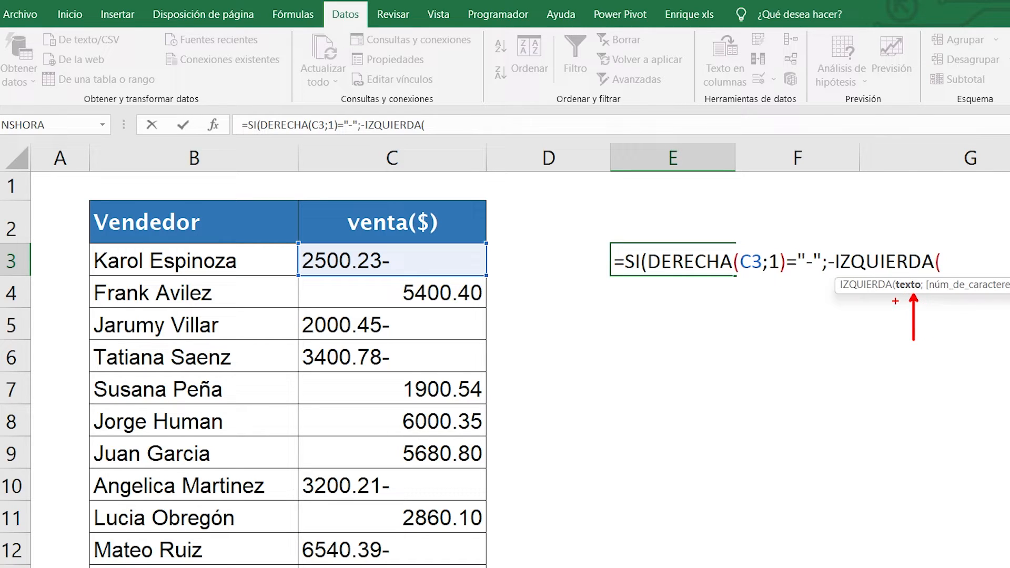
pyautogui.click(386, 262)
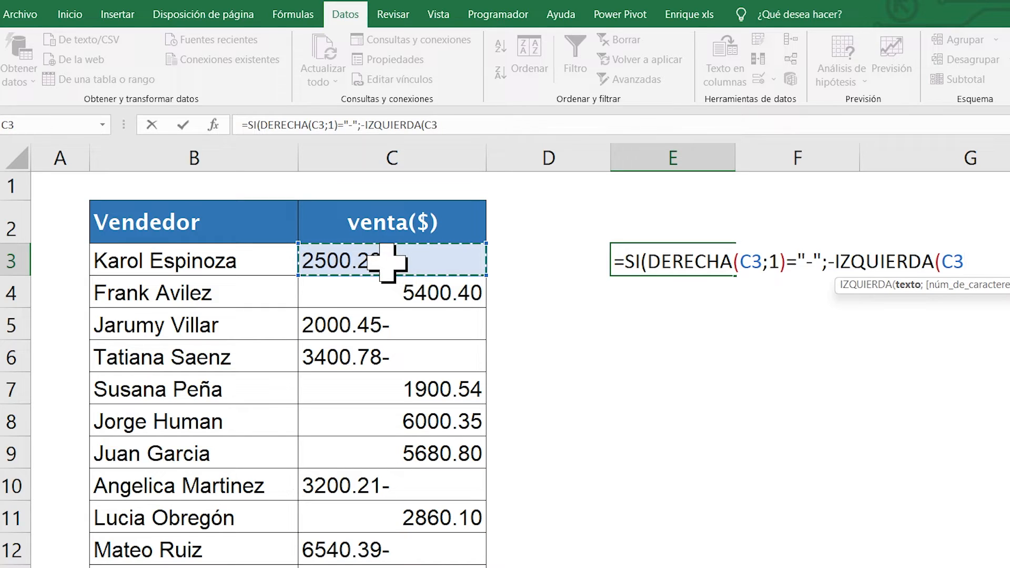
pyautogui.write(';')
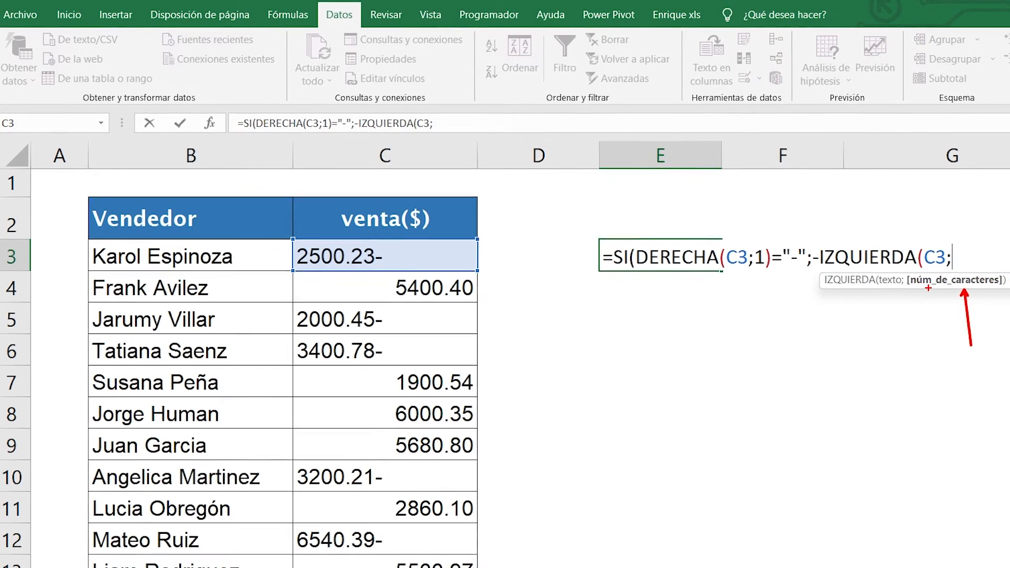
# Step: Enter LARGO(C3)-1 as the number of characters for IZQUIERDA and close that function
pyautogui.write('LARGO')
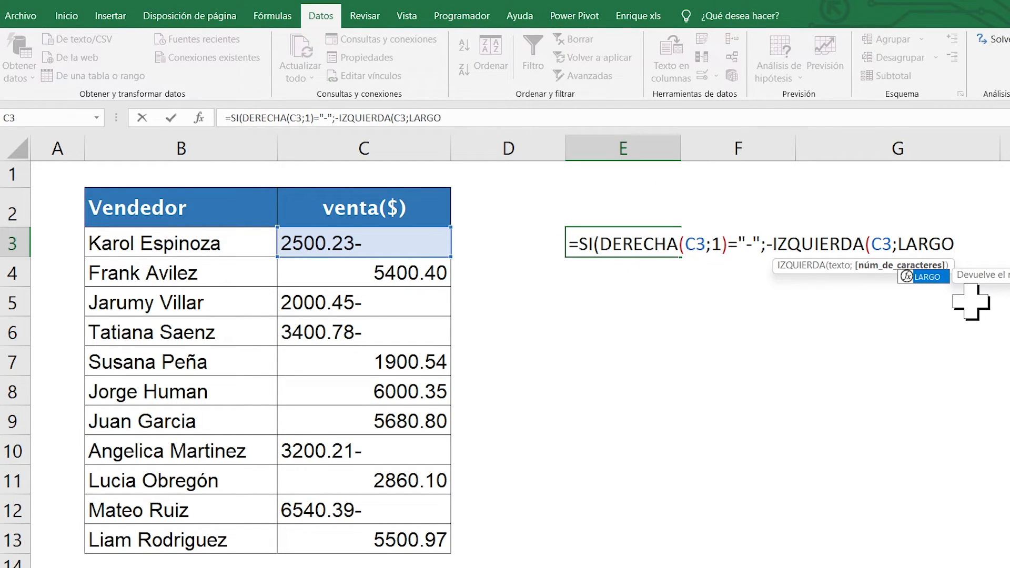
pyautogui.write('(')
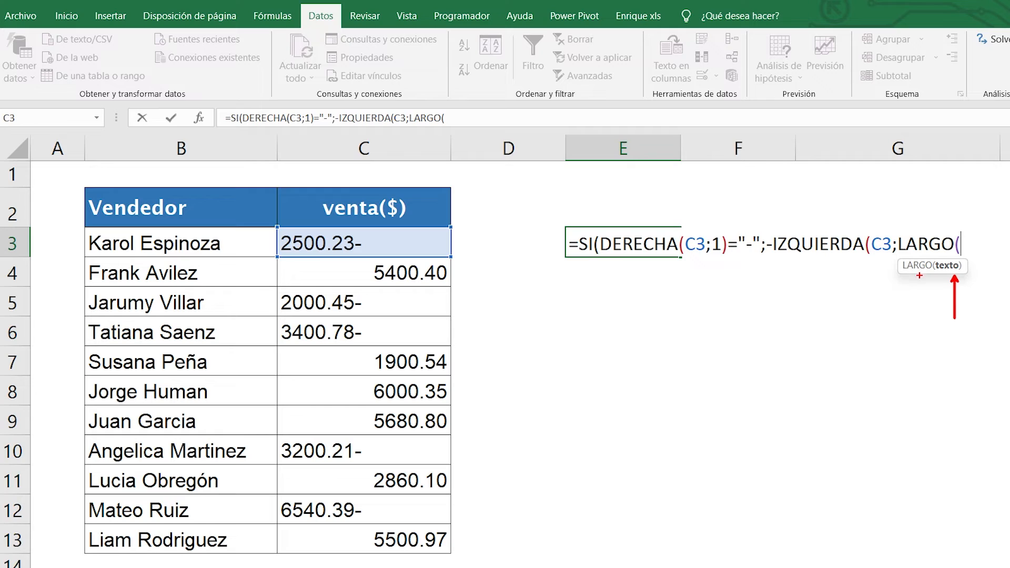
pyautogui.click(394, 248)
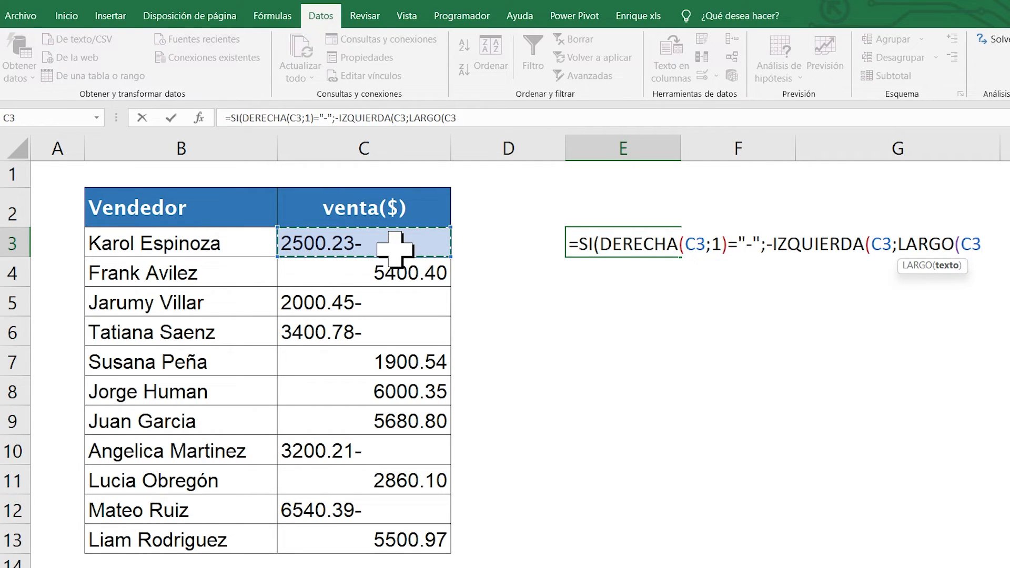
pyautogui.write(')')
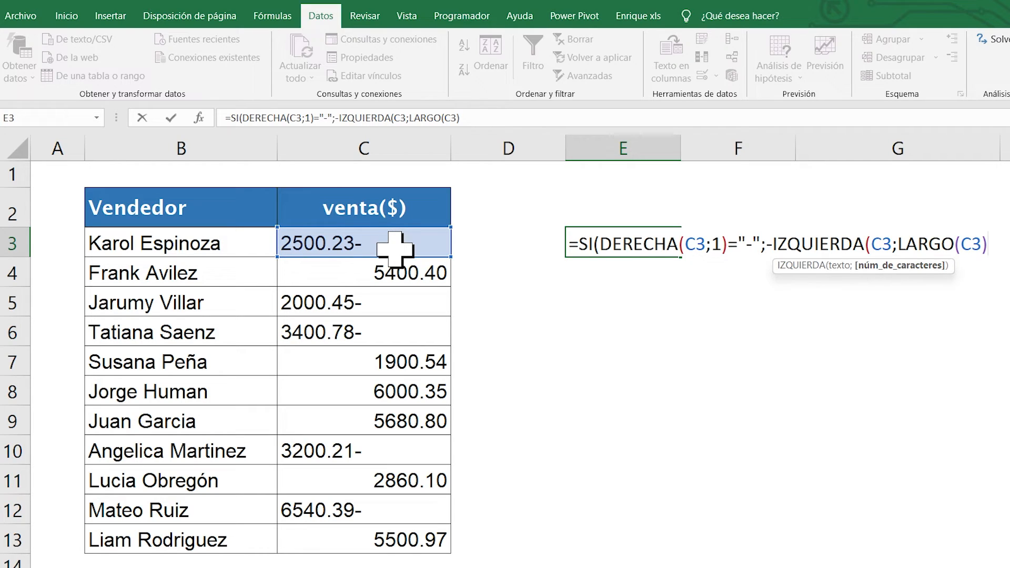
pyautogui.write('-1)')
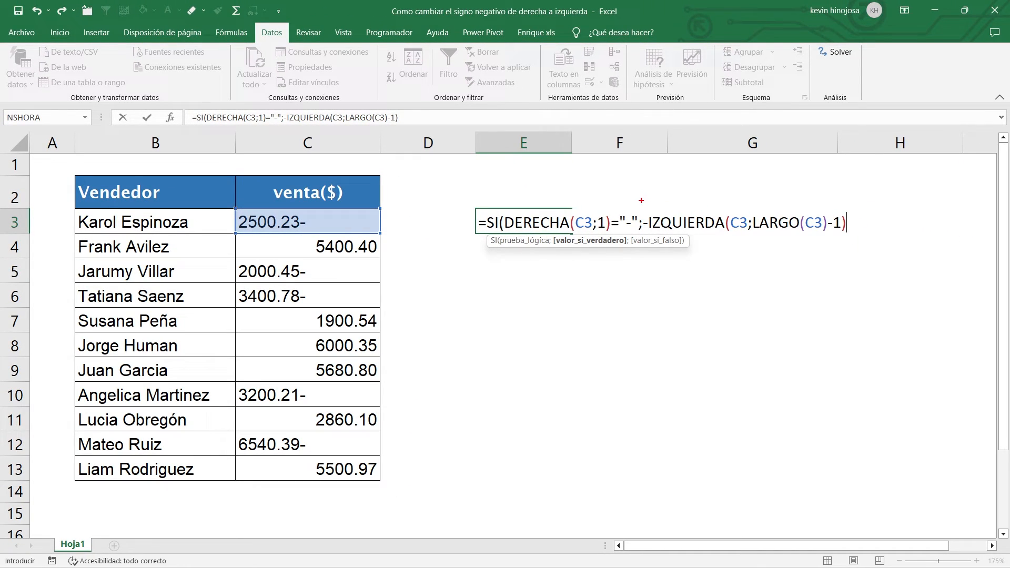
pyautogui.moveTo(641, 203)
pyautogui.mouseDown()
pyautogui.moveTo(687, 254)
pyautogui.moveTo(835, 252)
pyautogui.moveTo(858, 236)
pyautogui.mouseUp()
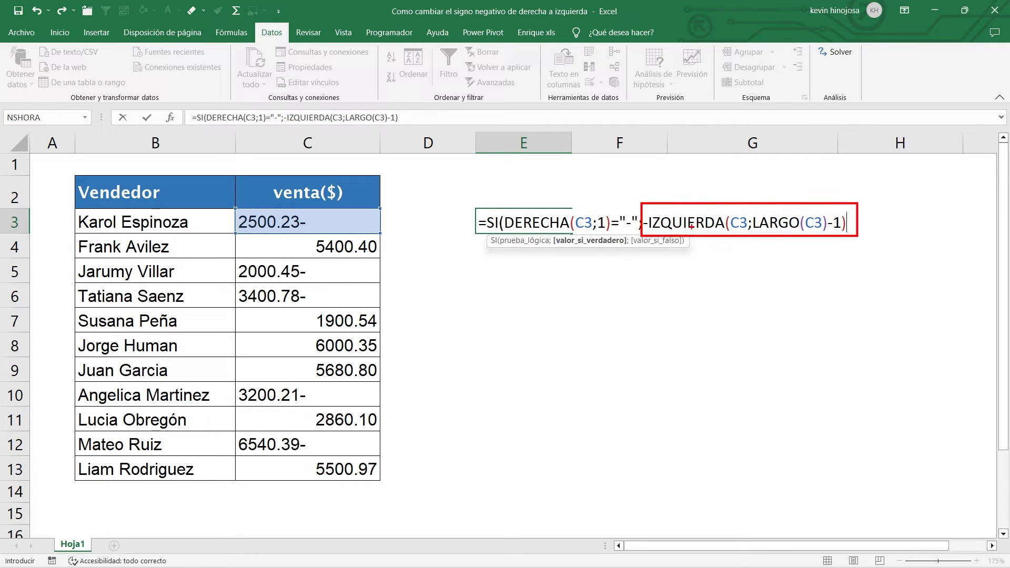
pyautogui.press('e')
pyautogui.moveTo(501, 204)
pyautogui.mouseDown()
pyautogui.moveTo(509, 217)
pyautogui.moveTo(642, 237)
pyautogui.mouseUp()
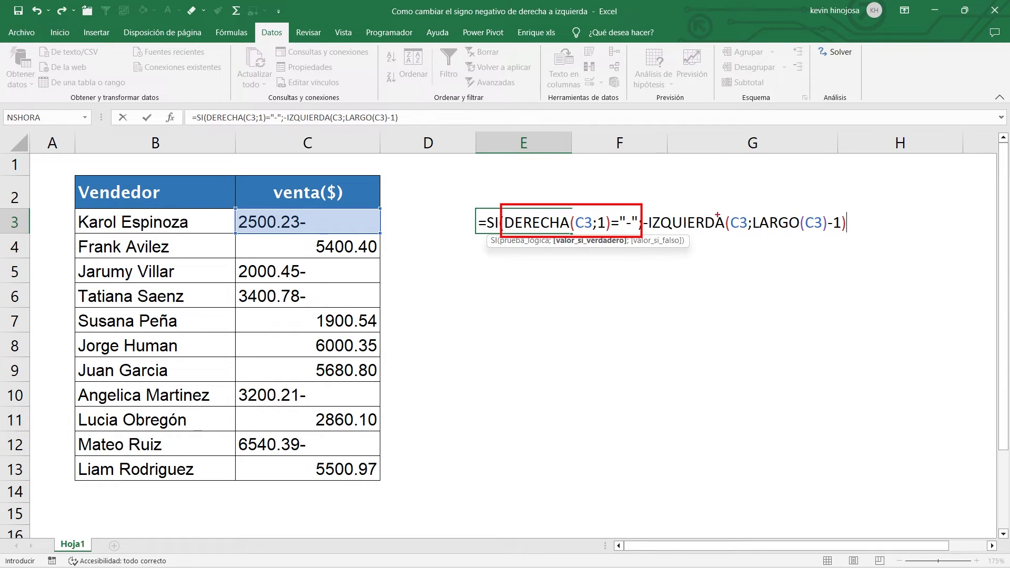
pyautogui.moveTo(730, 209); pyautogui.dragTo(730, 156)
pyautogui.moveTo(647, 219); pyautogui.dragTo(648, 180)
pyautogui.moveTo(237, 213)
pyautogui.mouseDown()
pyautogui.moveTo(244, 224)
pyautogui.moveTo(300, 230)
pyautogui.mouseUp()
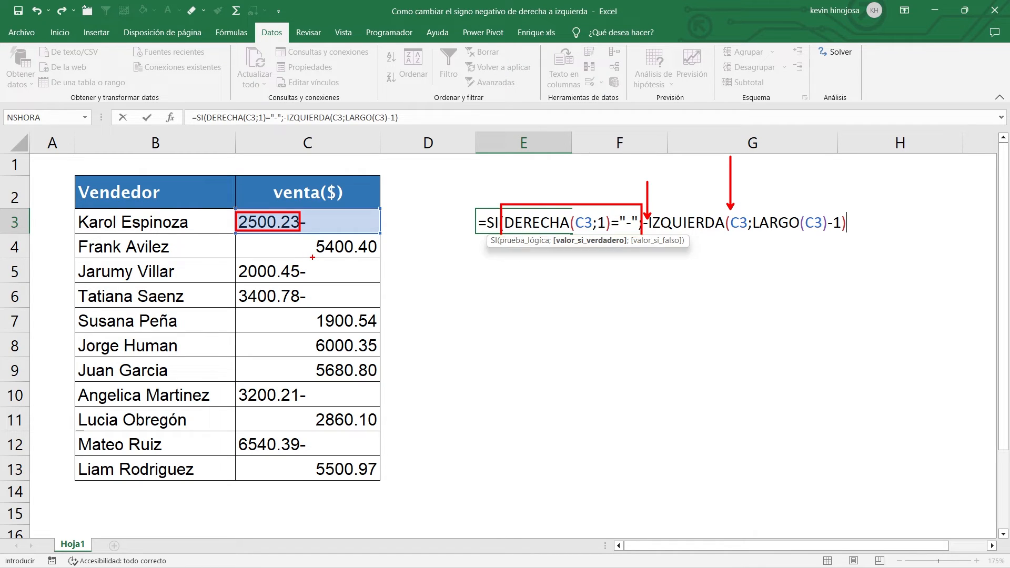
pyautogui.press('Escape')
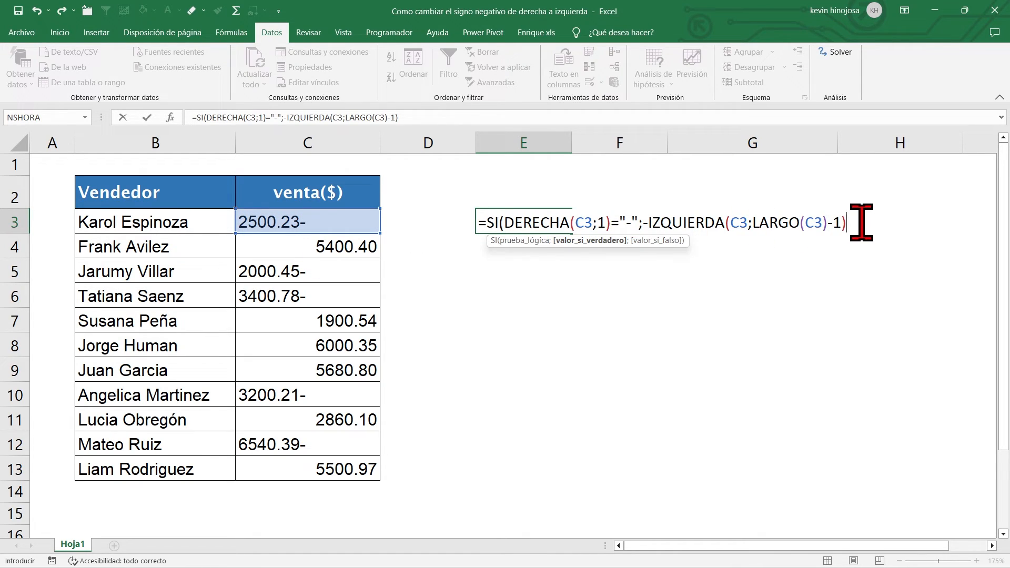
# Step: Add C3 as the value-if-false argument, close the SI formula and commit it in E3
pyautogui.write(';')
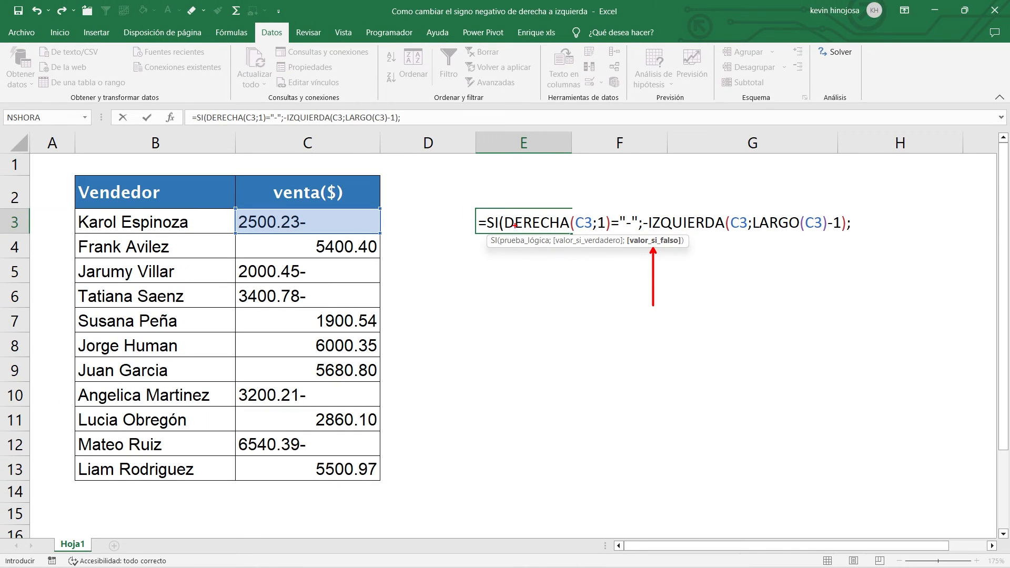
pyautogui.moveTo(503, 211)
pyautogui.mouseDown()
pyautogui.moveTo(542, 230)
pyautogui.moveTo(641, 235)
pyautogui.mouseUp()
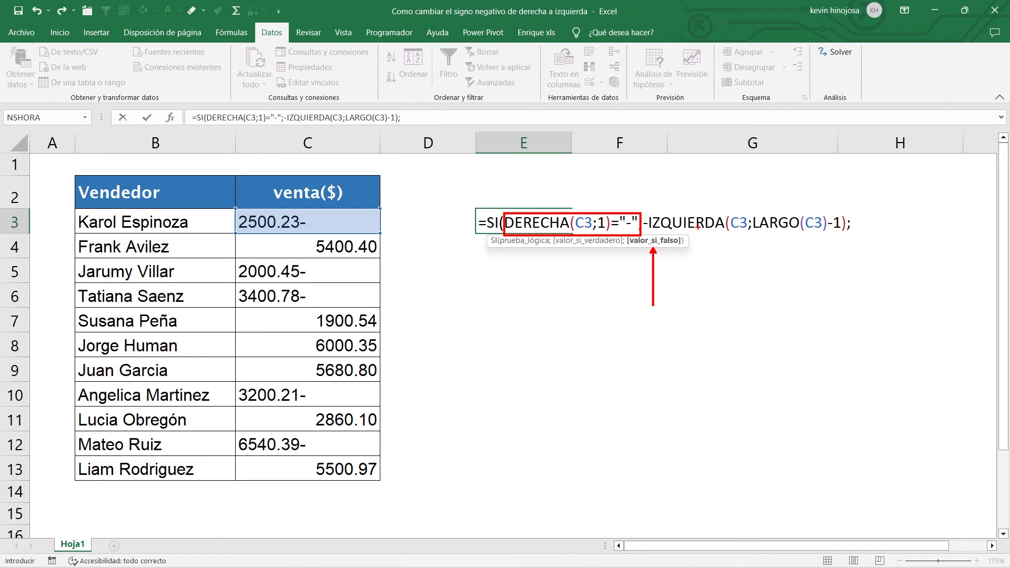
pyautogui.press('Escape')
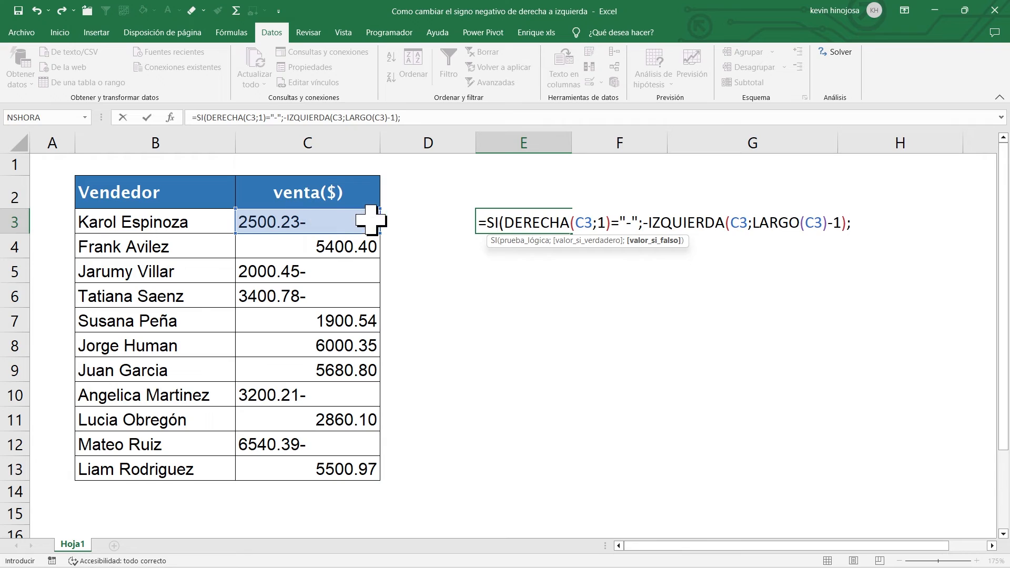
pyautogui.click(327, 221)
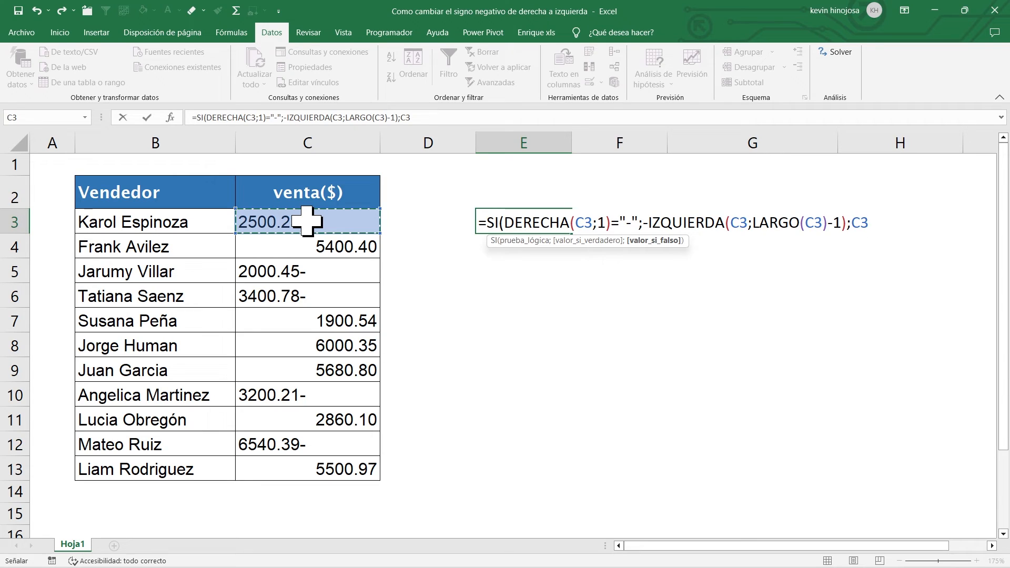
pyautogui.write(')')
pyautogui.press('BackSpace')
pyautogui.write(')')
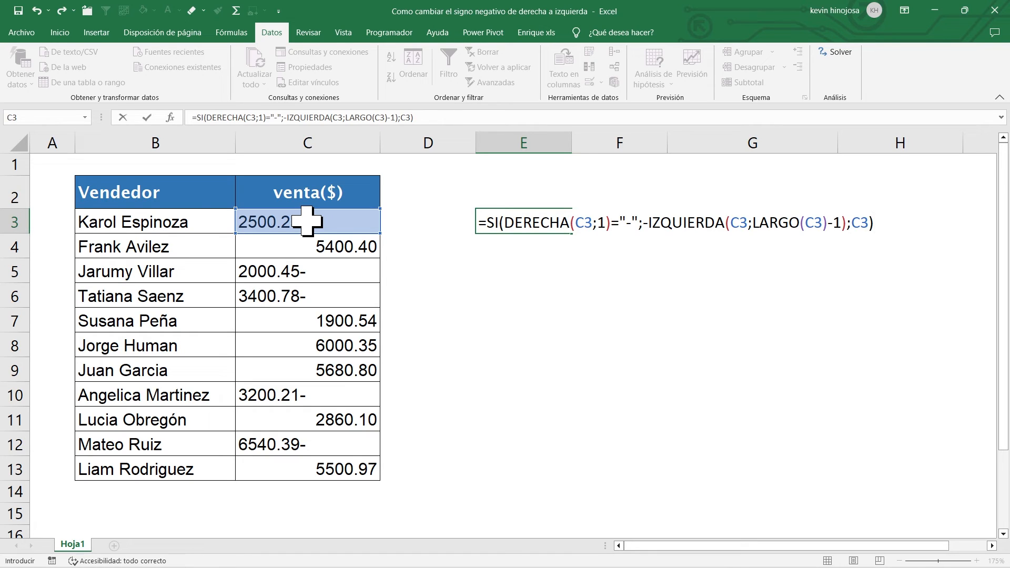
pyautogui.press('Return')
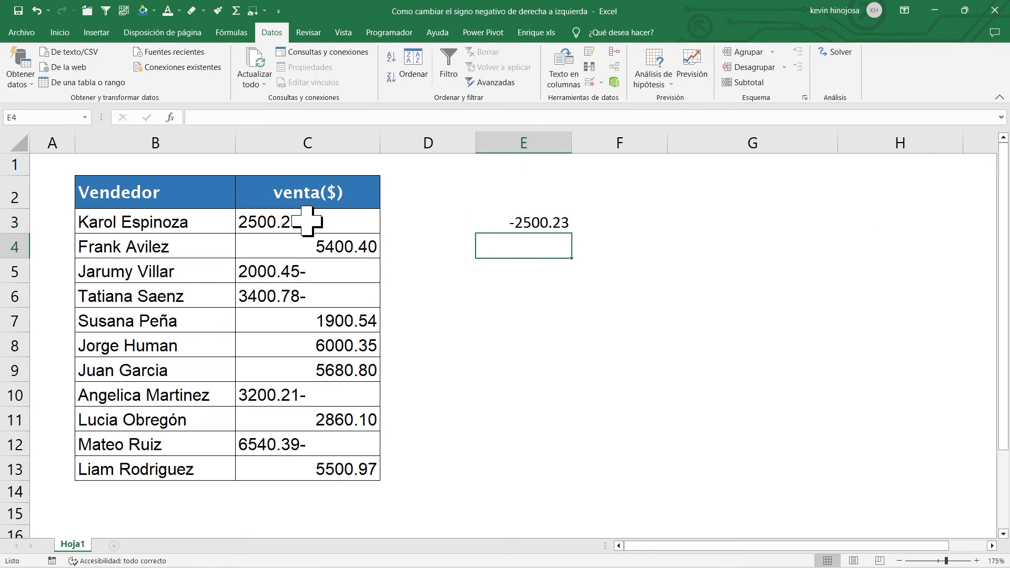
# Step: Fill the SI formula from E3 down to E13
pyautogui.click(530, 220)
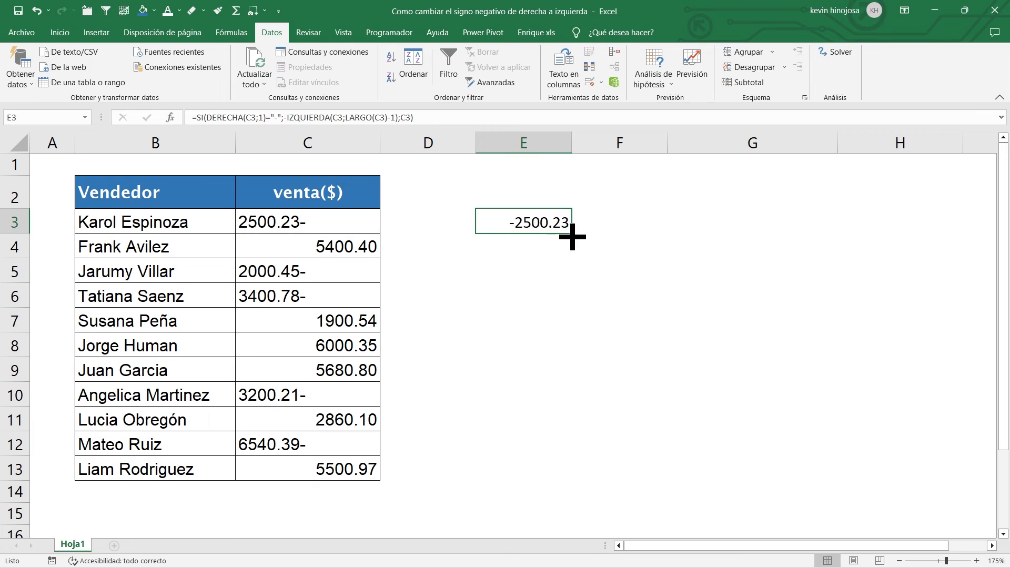
pyautogui.moveTo(572, 233); pyautogui.dragTo(544, 478)
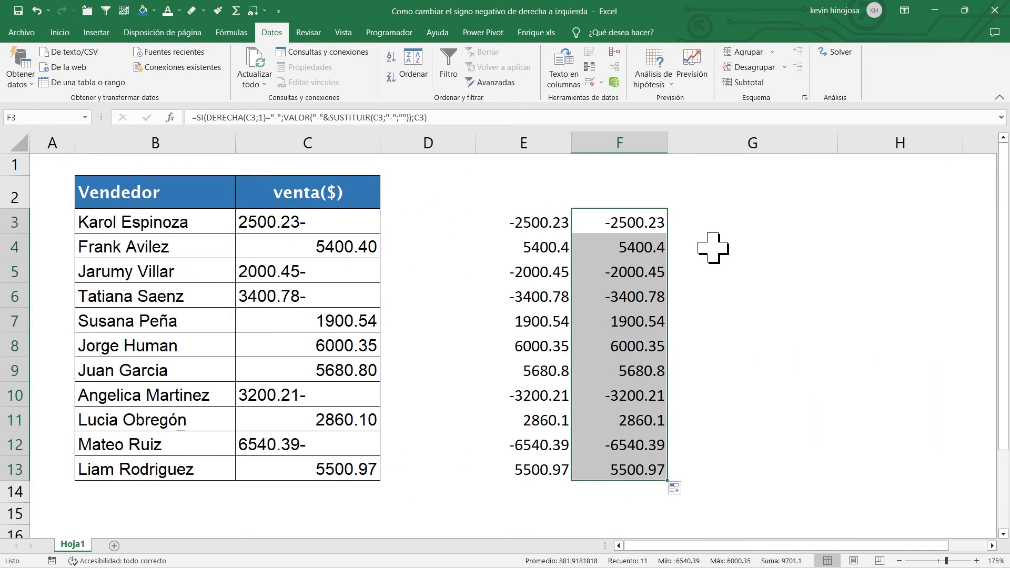
# Step: Open the alternative formula in F3 to examine its SI, DERECHA, VALOR and SUSTITUIR functions, and close it without changes
pyautogui.click(616, 228)
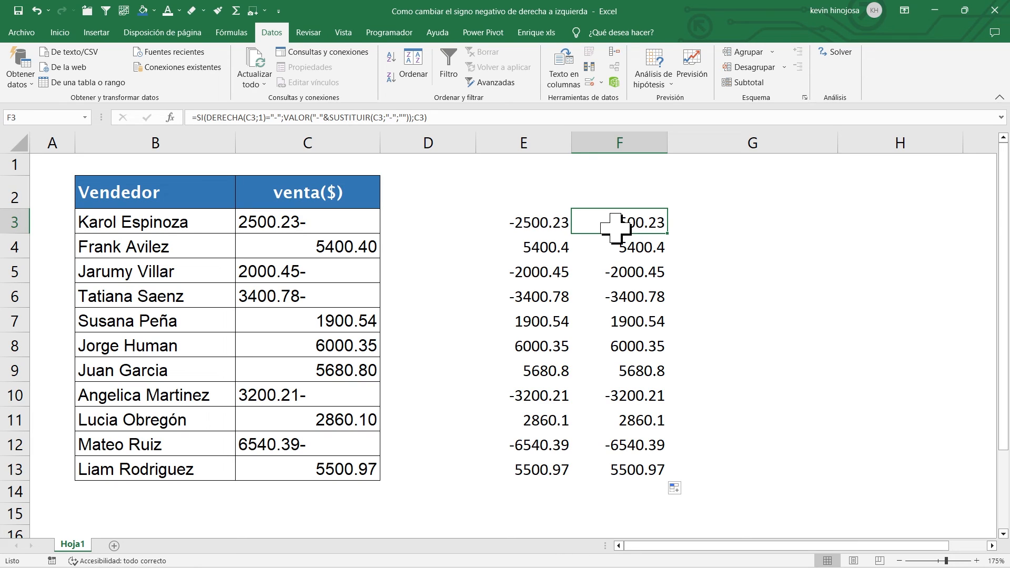
pyautogui.doubleClick(616, 226)
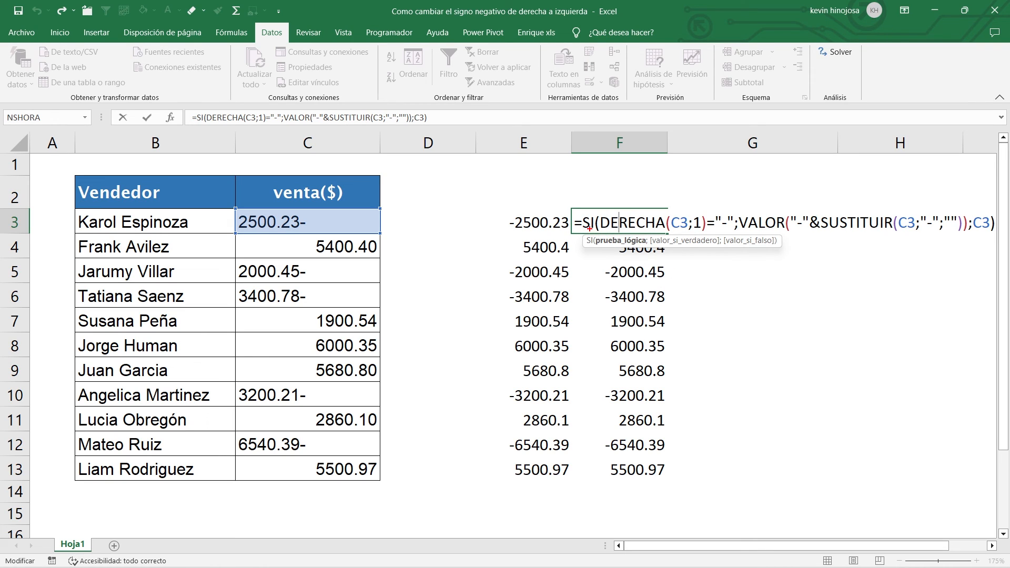
pyautogui.moveTo(590, 228); pyautogui.dragTo(591, 286)
pyautogui.moveTo(655, 231); pyautogui.dragTo(656, 283)
pyautogui.moveTo(772, 230); pyautogui.dragTo(774, 285)
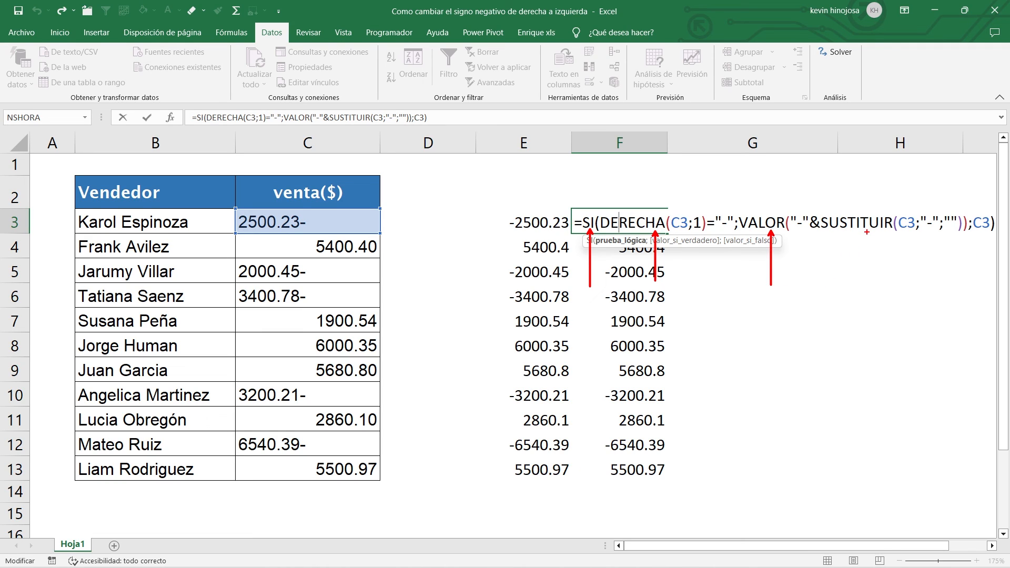
pyautogui.moveTo(867, 232); pyautogui.dragTo(867, 292)
pyautogui.press('Escape')
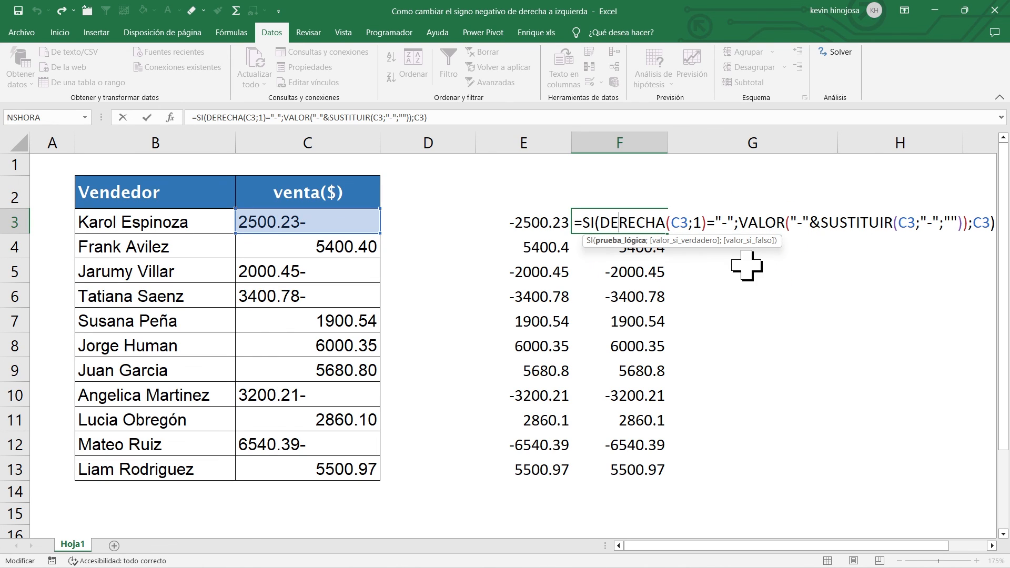
pyautogui.hotkey('ctrl', 'Return')
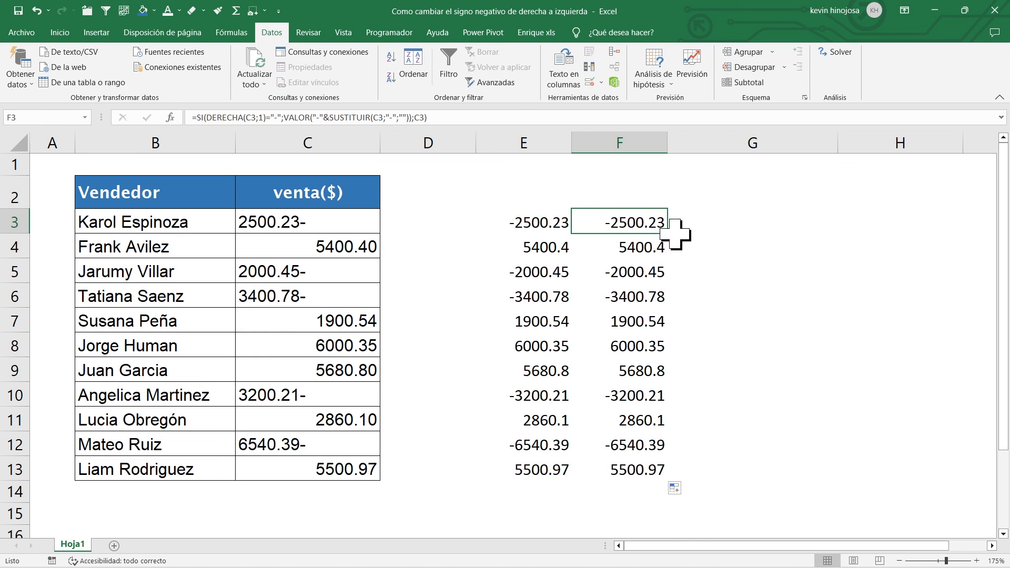
# Step: Fill the F3 formula down to F13 and select cell F5
pyautogui.moveTo(668, 233); pyautogui.dragTo(653, 475)
pyautogui.click(646, 264)
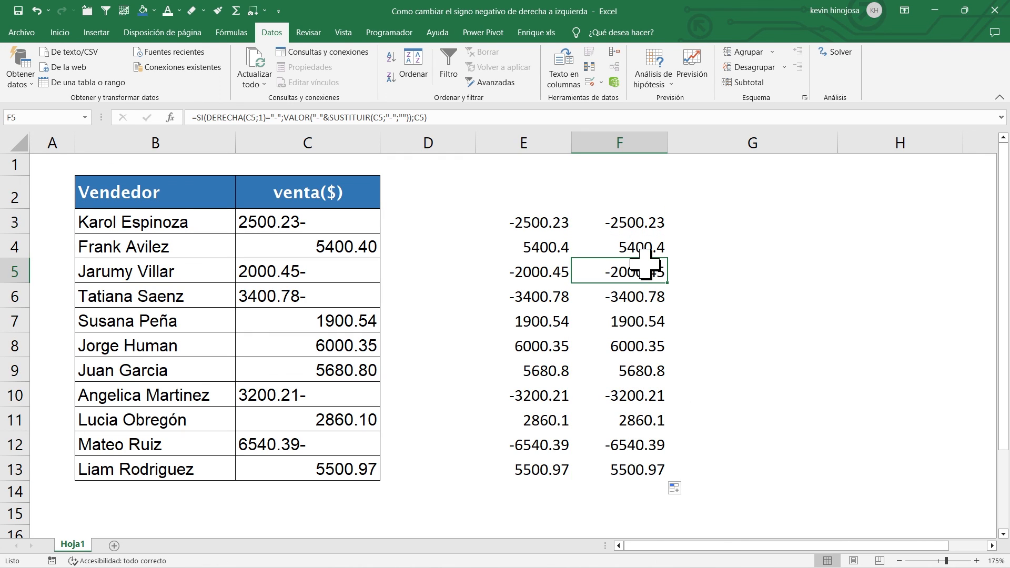